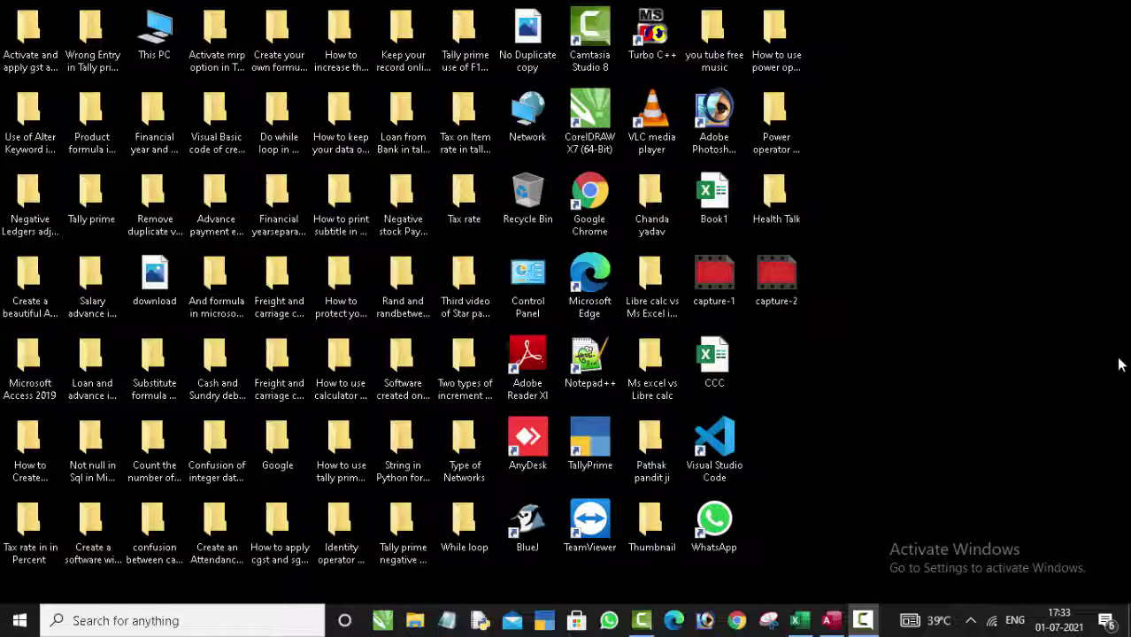
Refresh the desktop repeatedly from its right-click menu.
{"action": "right_click", "coordinate": [938, 104]}
{"action": "left_click", "coordinate": [960, 157]}
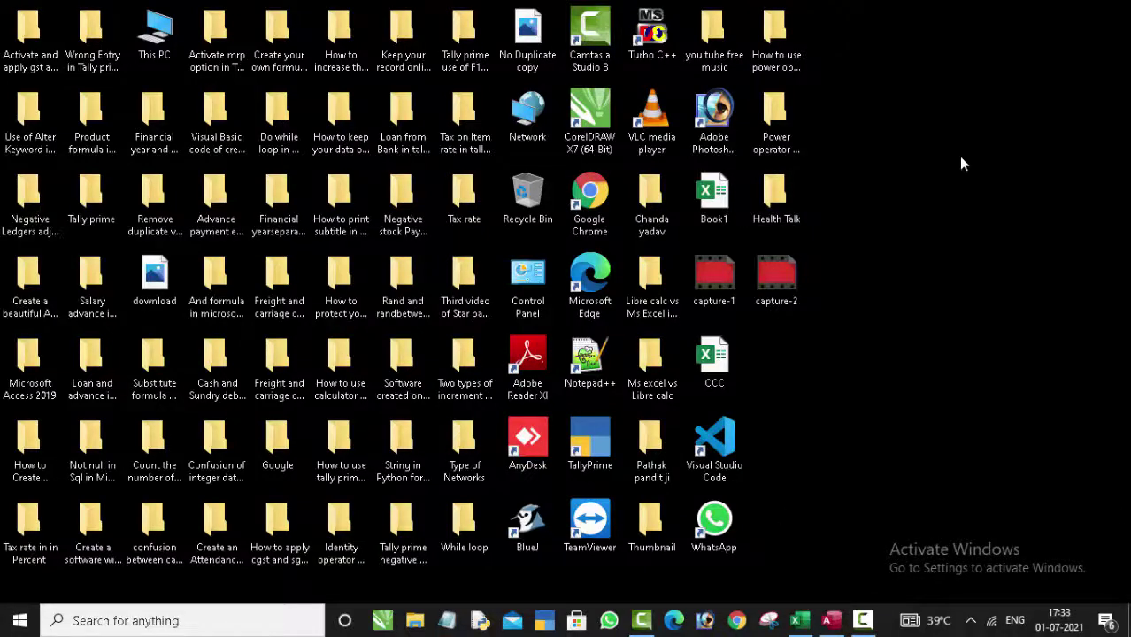
{"action": "right_click", "coordinate": [916, 120]}
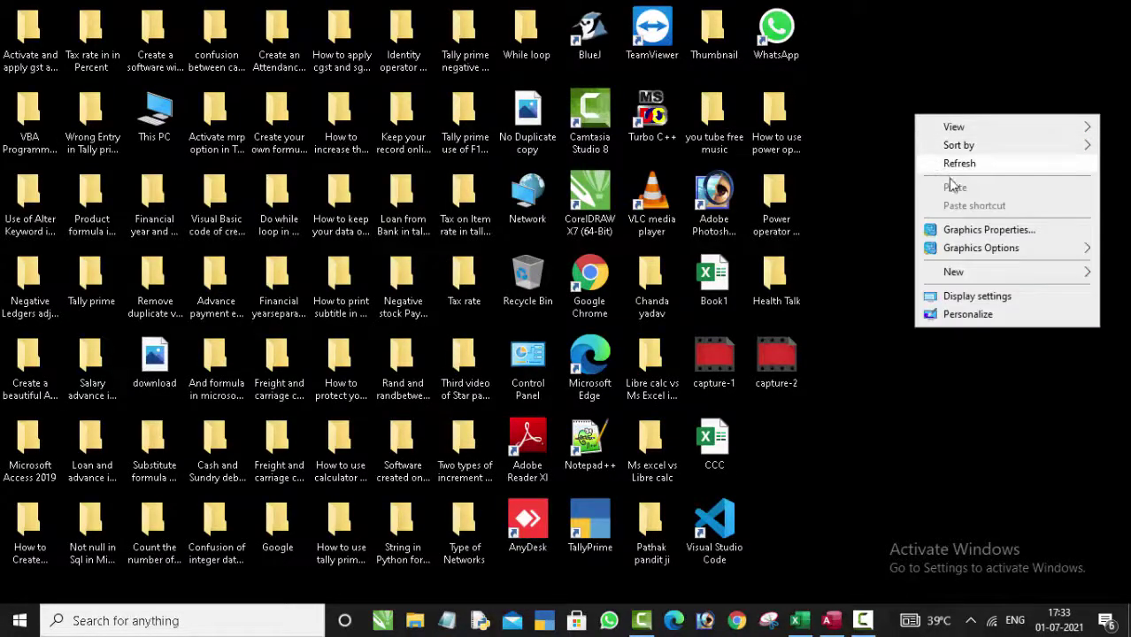
{"action": "left_click", "coordinate": [960, 164]}
{"action": "right_click", "coordinate": [922, 110]}
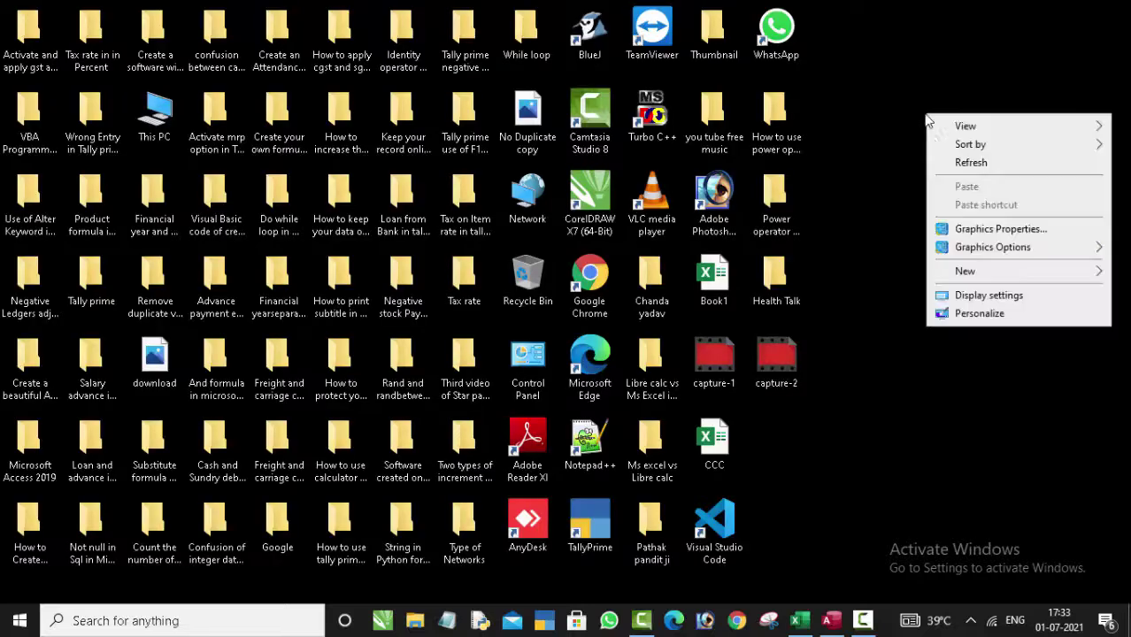
{"action": "left_click", "coordinate": [956, 163]}
{"action": "right_click", "coordinate": [892, 111]}
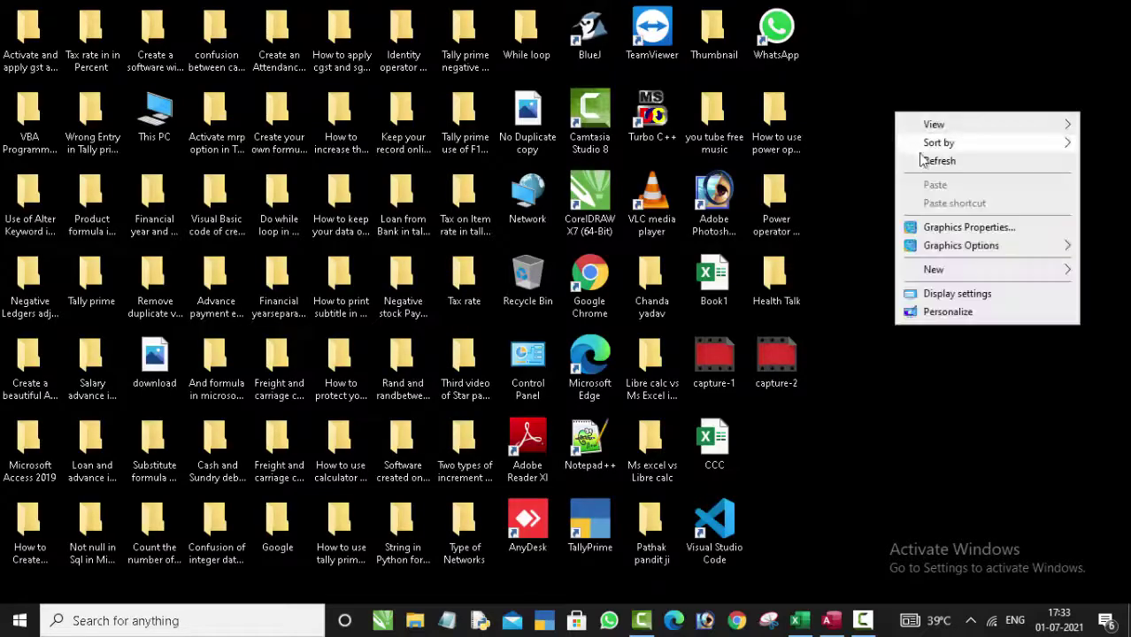
{"action": "left_click", "coordinate": [926, 164]}
{"action": "right_click", "coordinate": [892, 107]}
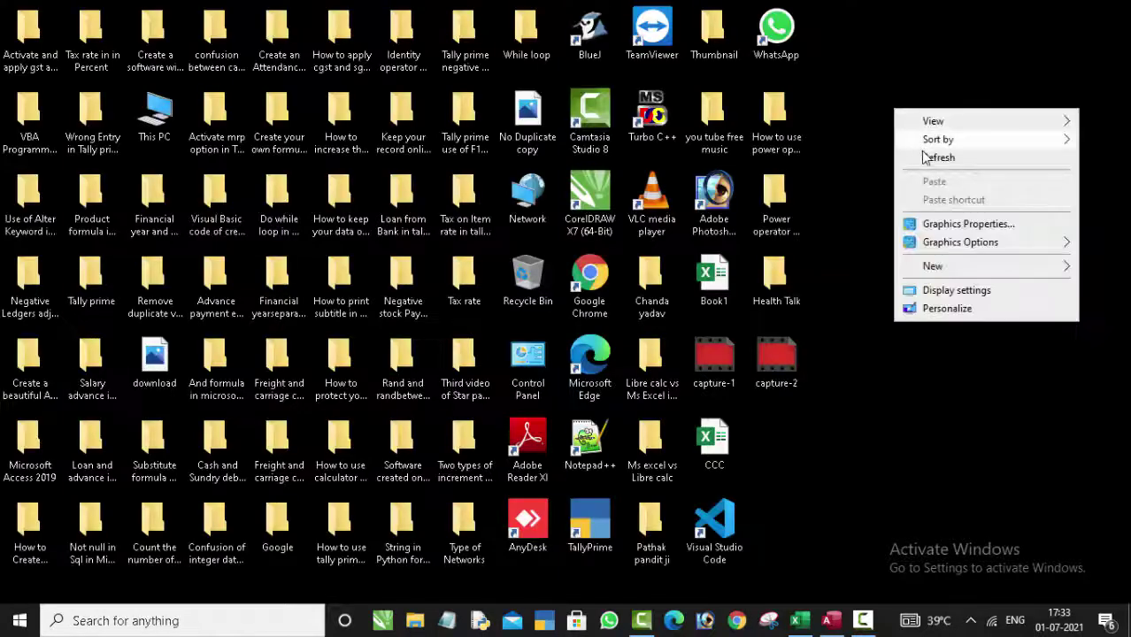
{"action": "left_click", "coordinate": [923, 162]}
{"action": "right_click", "coordinate": [906, 119]}
{"action": "left_click", "coordinate": [923, 165]}
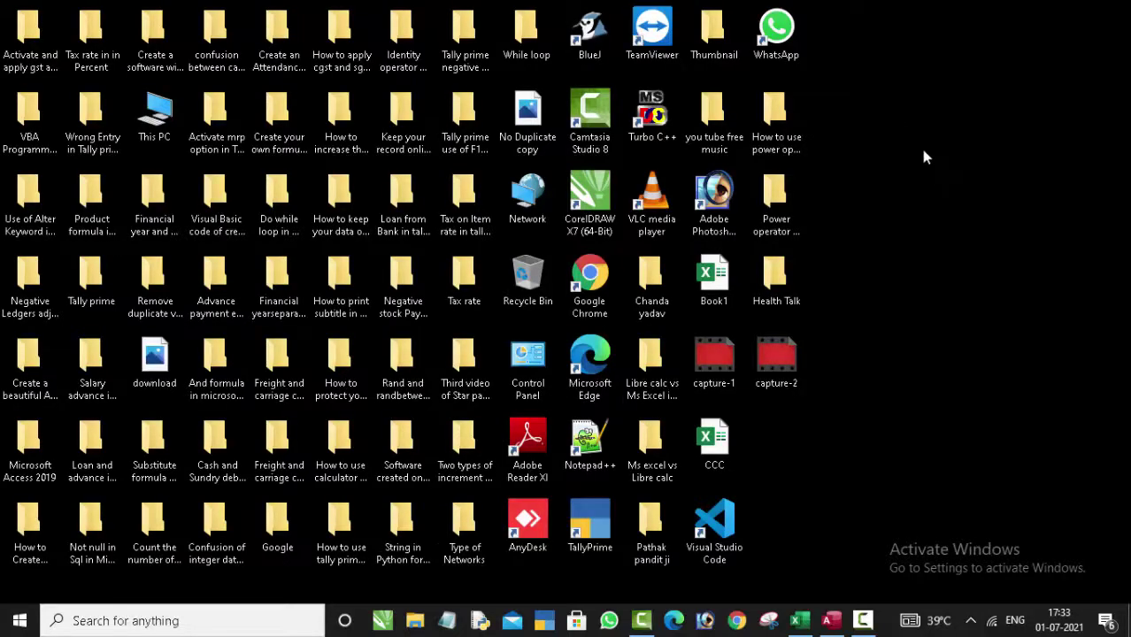
{"action": "right_click", "coordinate": [897, 114]}
{"action": "left_click", "coordinate": [931, 167]}
In Access, create a new blank database named Database337.
{"action": "left_click", "coordinate": [830, 620]}
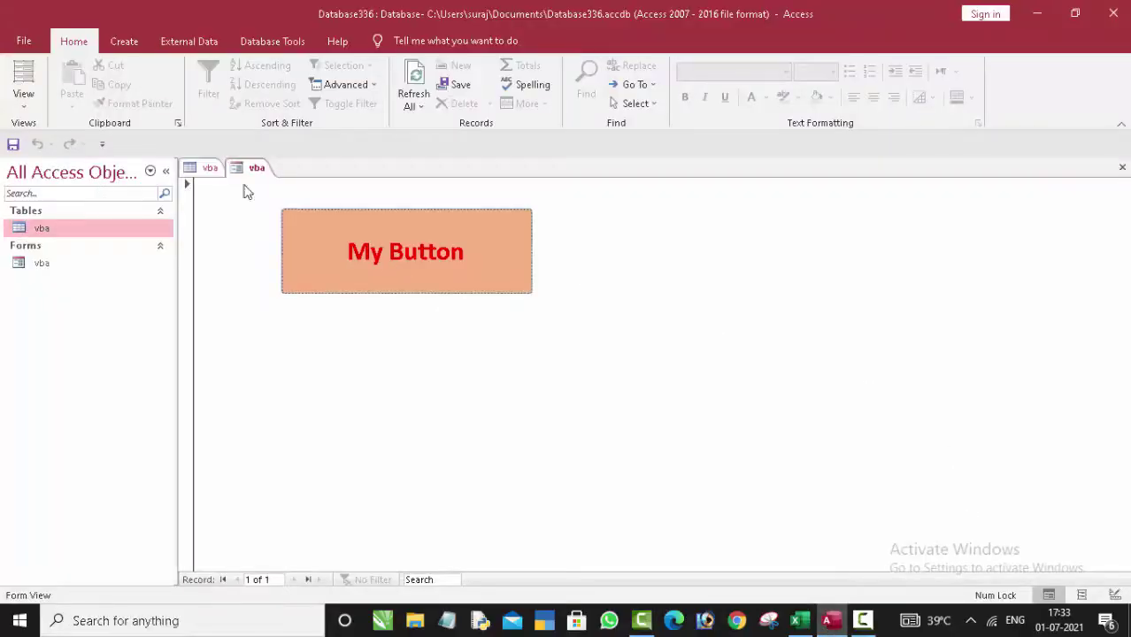
{"action": "left_click", "coordinate": [25, 40]}
{"action": "left_click", "coordinate": [53, 127]}
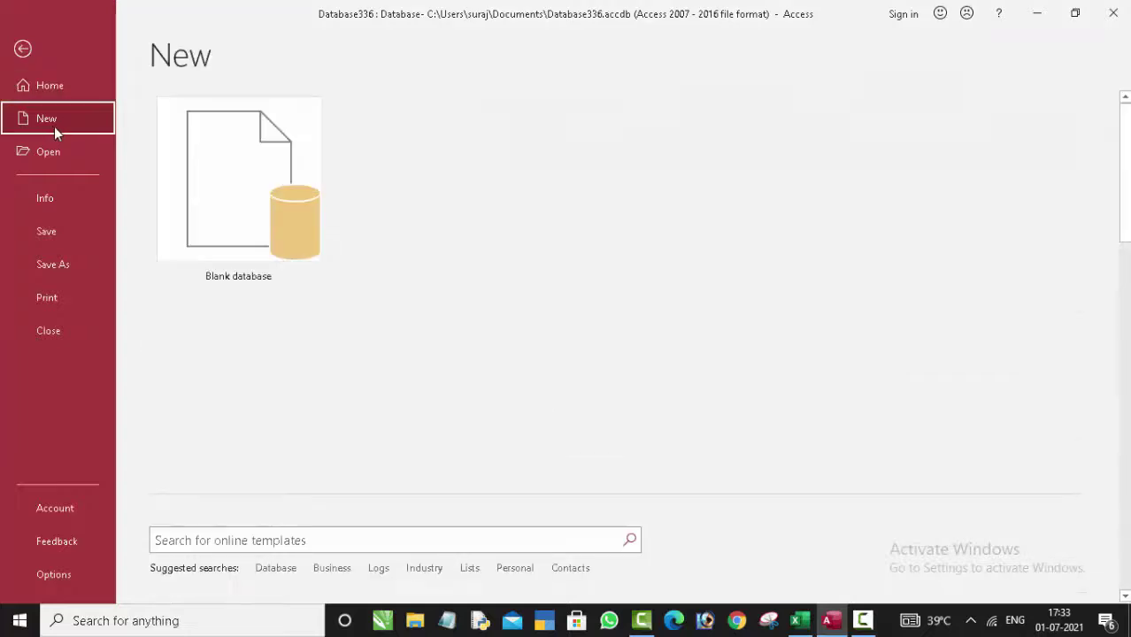
{"action": "left_click", "coordinate": [254, 202]}
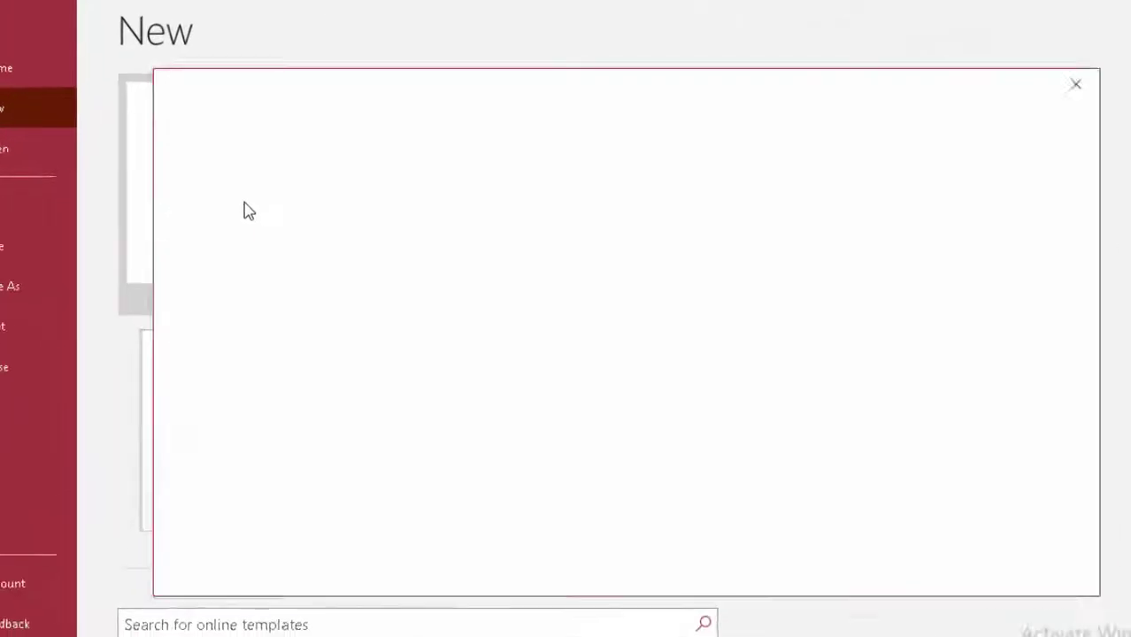
{"action": "left_click", "coordinate": [840, 363]}
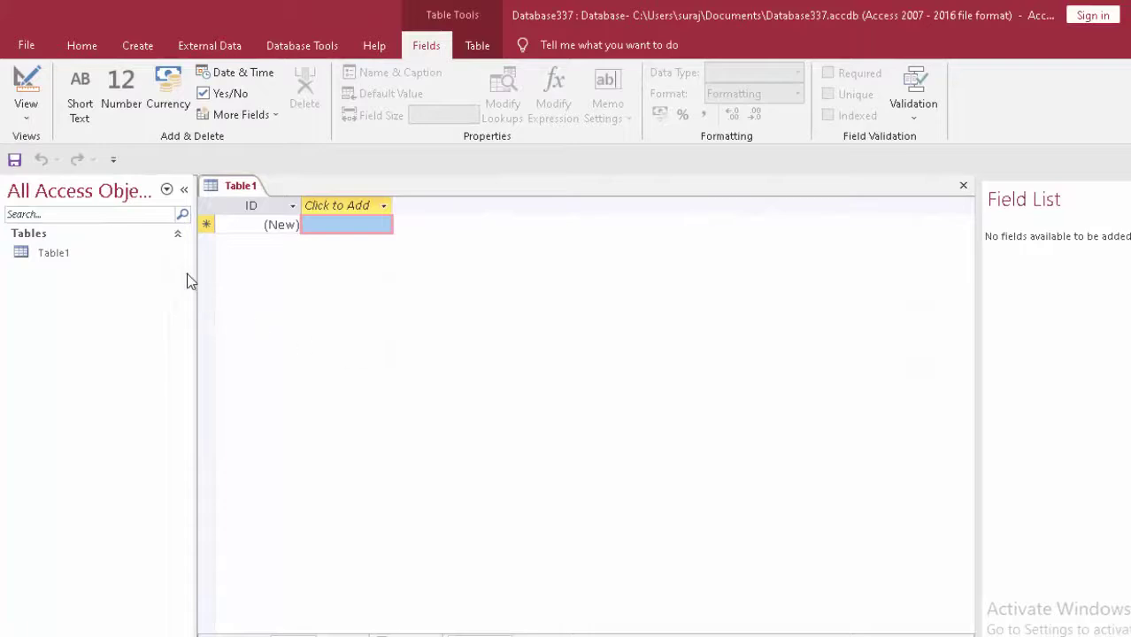
Close the empty Table1 and open a new blank Form1 in Design View.
{"action": "right_click", "coordinate": [235, 187]}
{"action": "left_click", "coordinate": [272, 197]}
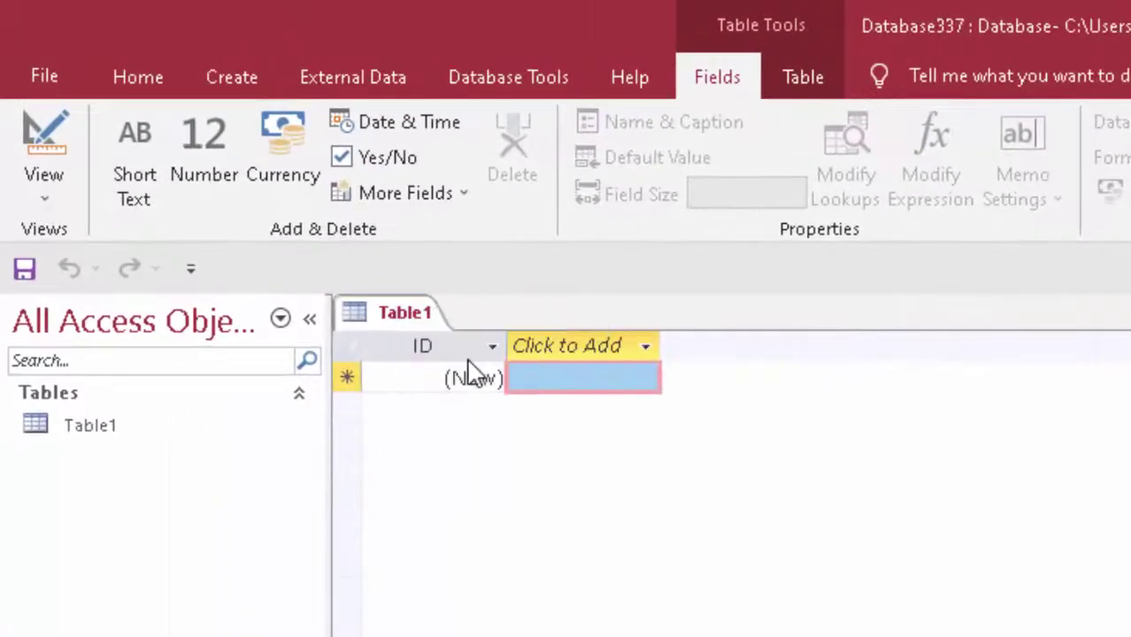
{"action": "left_click", "coordinate": [233, 97]}
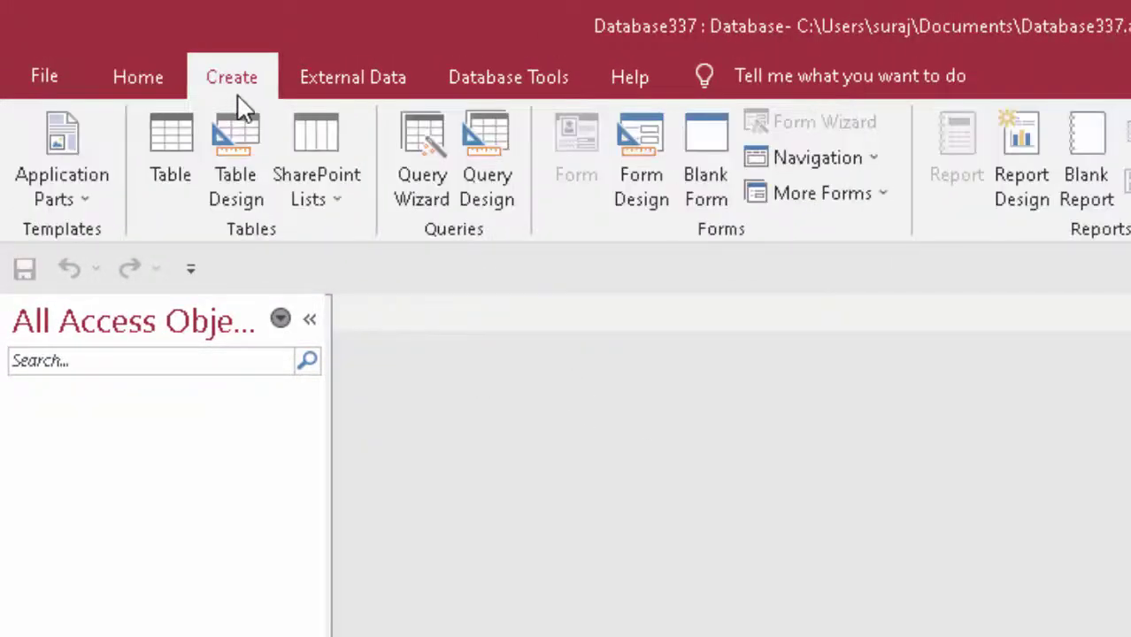
{"action": "left_click", "coordinate": [706, 128]}
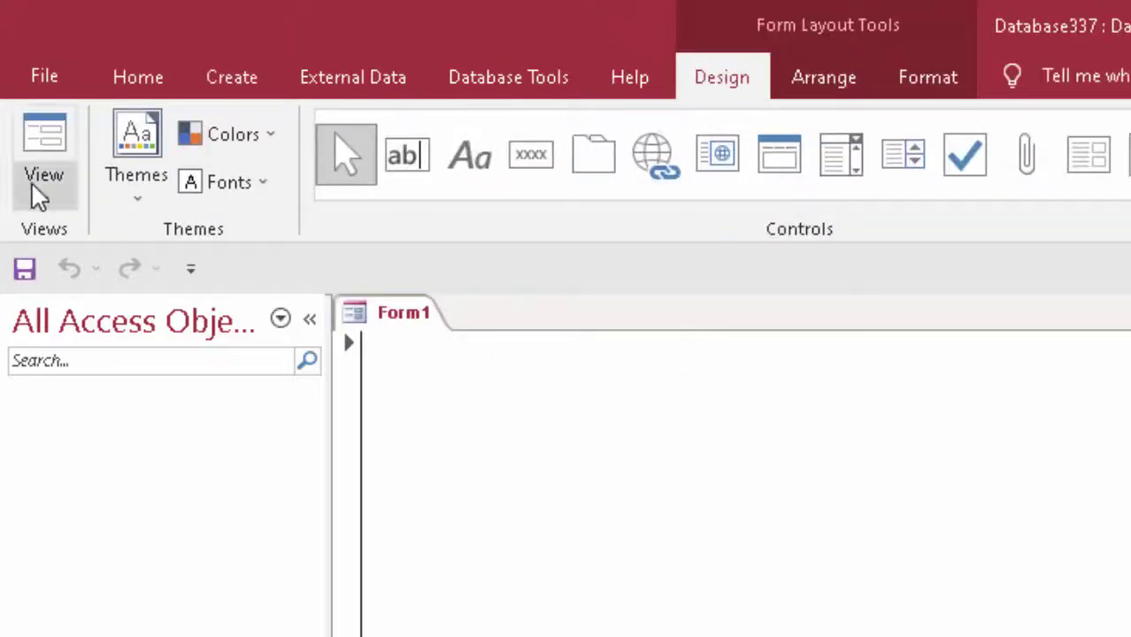
{"action": "left_click", "coordinate": [32, 183]}
{"action": "left_click", "coordinate": [142, 389]}
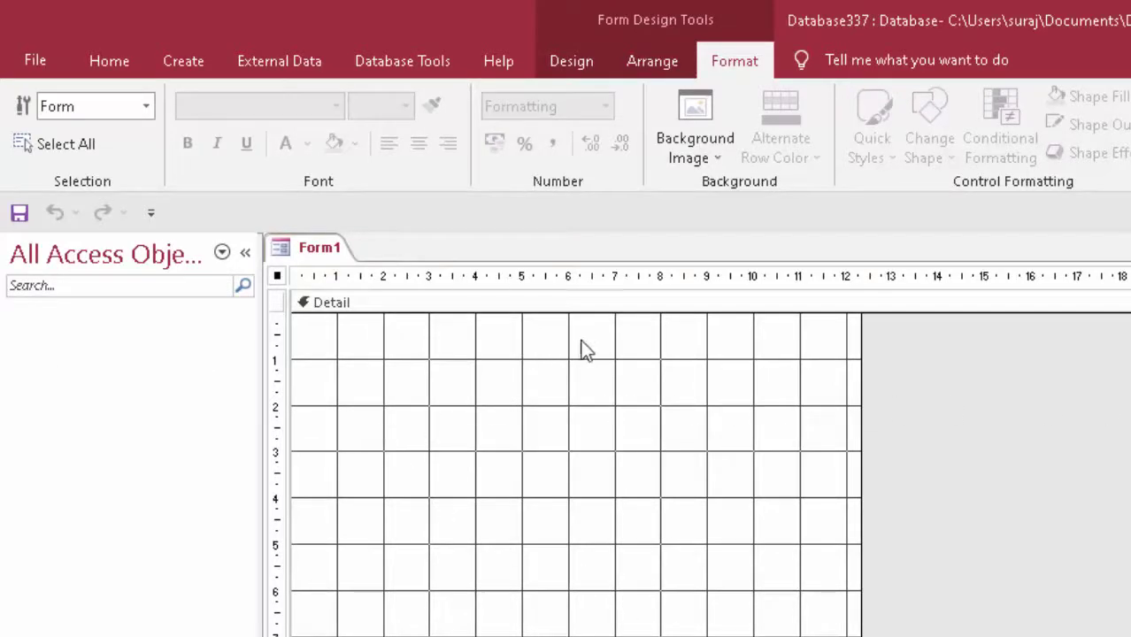
Draw a command button on the form grid, skipping the button wizard.
{"action": "left_click", "coordinate": [554, 58]}
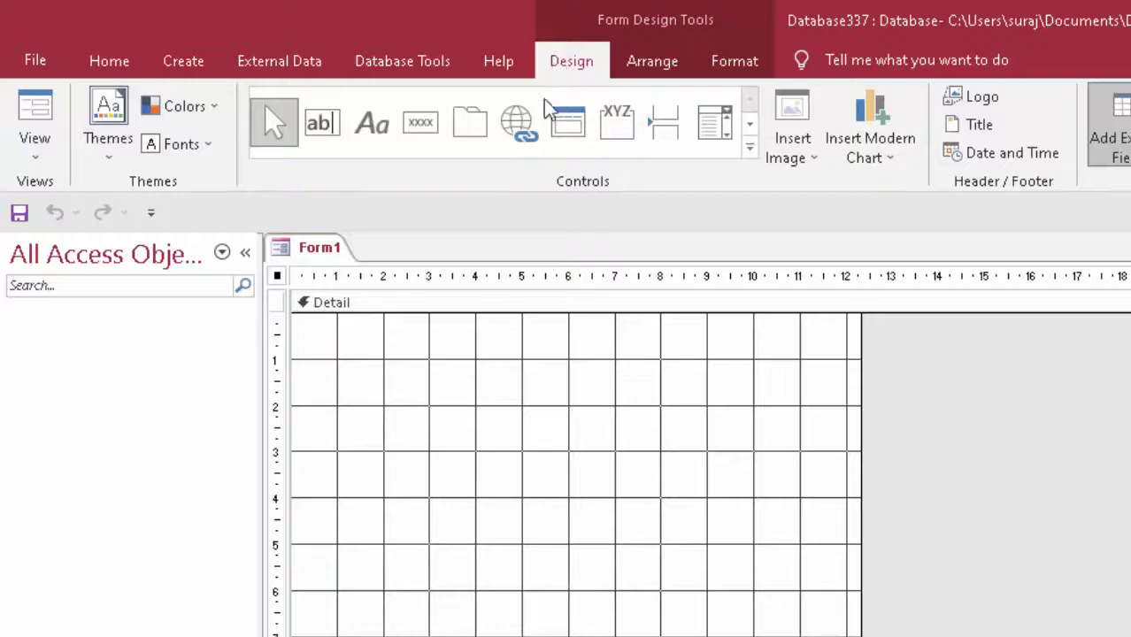
{"action": "left_click", "coordinate": [418, 124]}
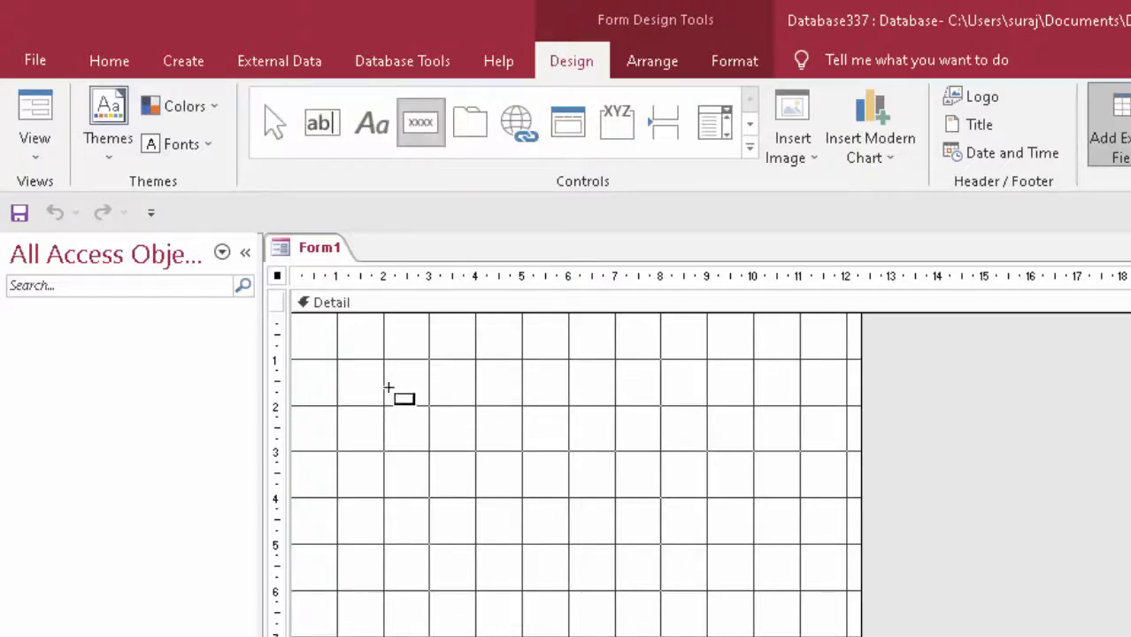
{"action": "mouse_move", "coordinate": [351, 387]}
{"action": "left_mouse_down"}
{"action": "mouse_move", "coordinate": [562, 485]}
{"action": "mouse_move", "coordinate": [708, 513]}
{"action": "mouse_move", "coordinate": [677, 524]}
{"action": "left_mouse_up"}
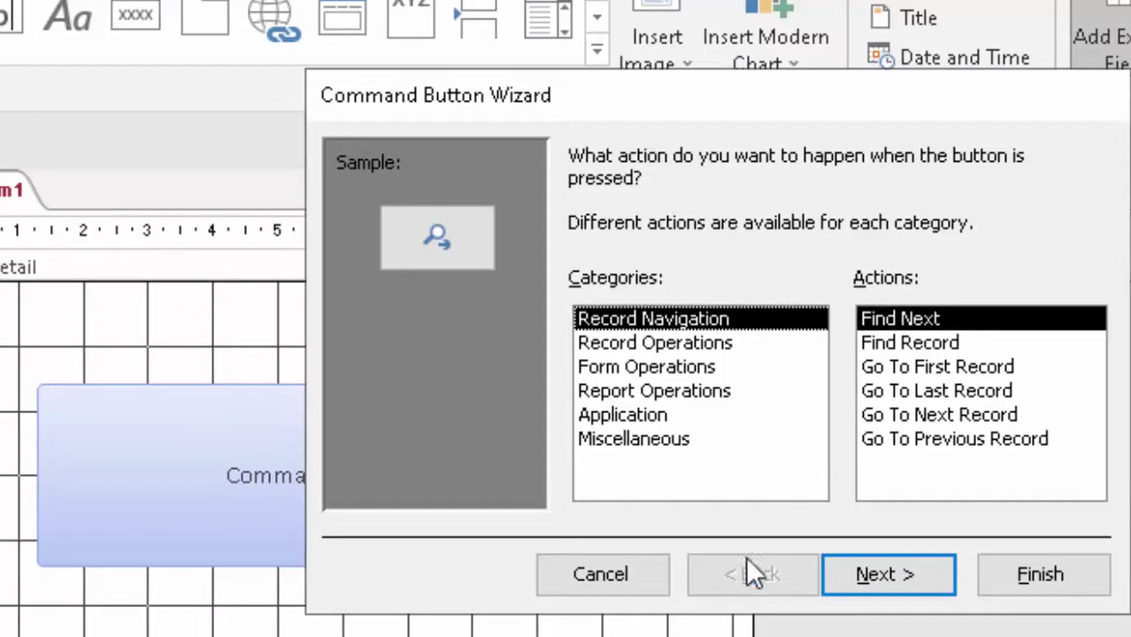
{"action": "left_click", "coordinate": [651, 574]}
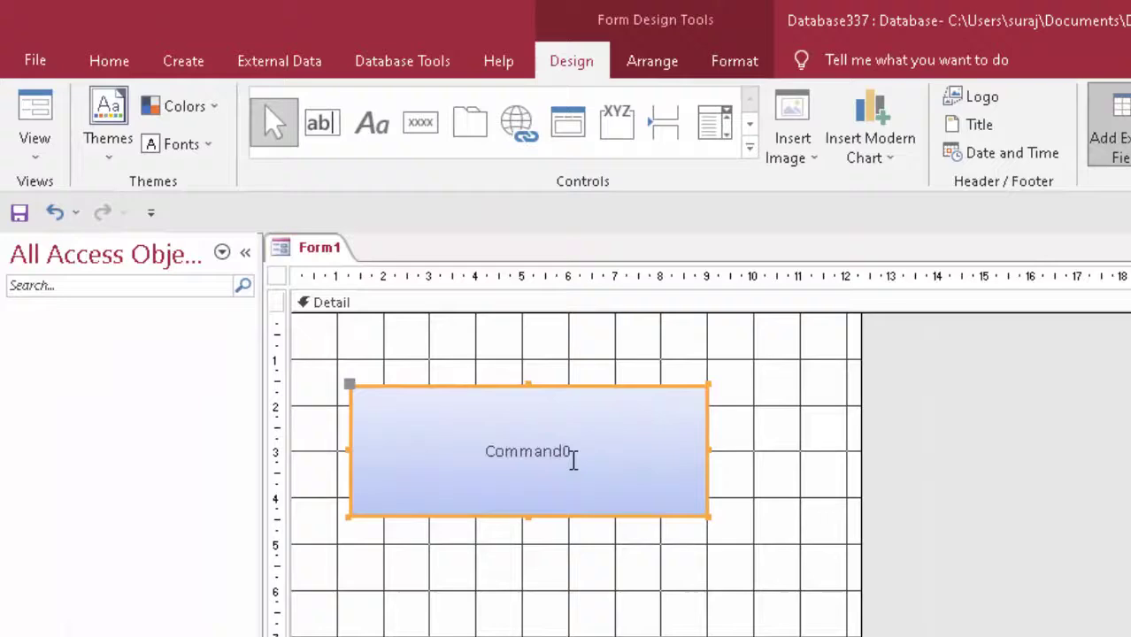
Delete the button's default Command0 caption, leaving it blank.
{"action": "left_click", "coordinate": [573, 459]}
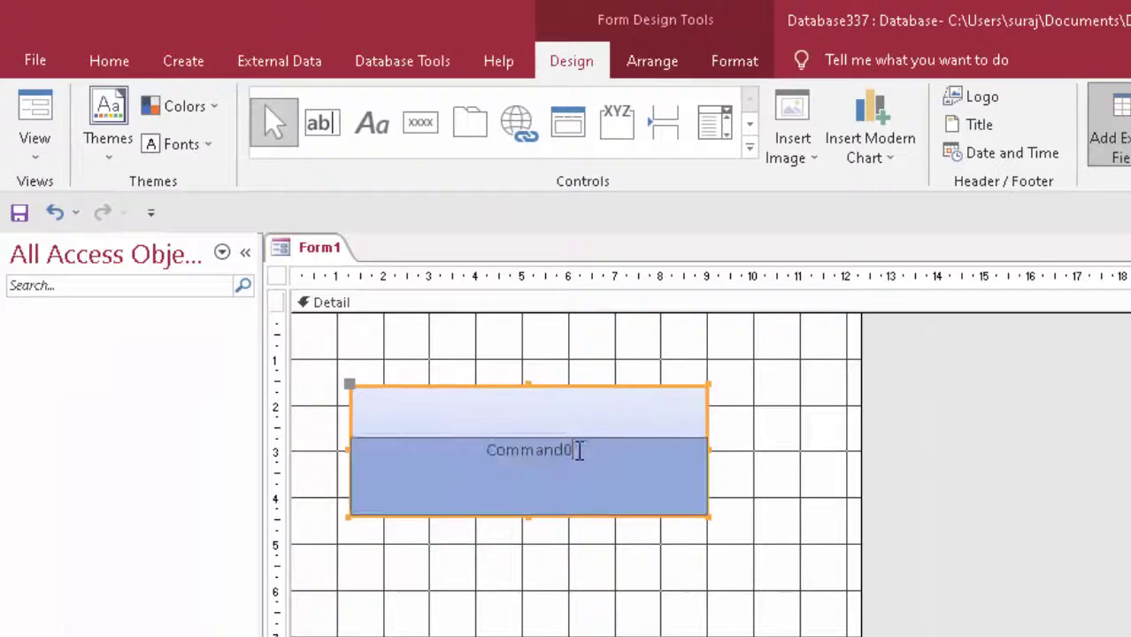
{"action": "left_click_drag", "start_coordinate": [577, 450], "coordinate": [476, 450]}
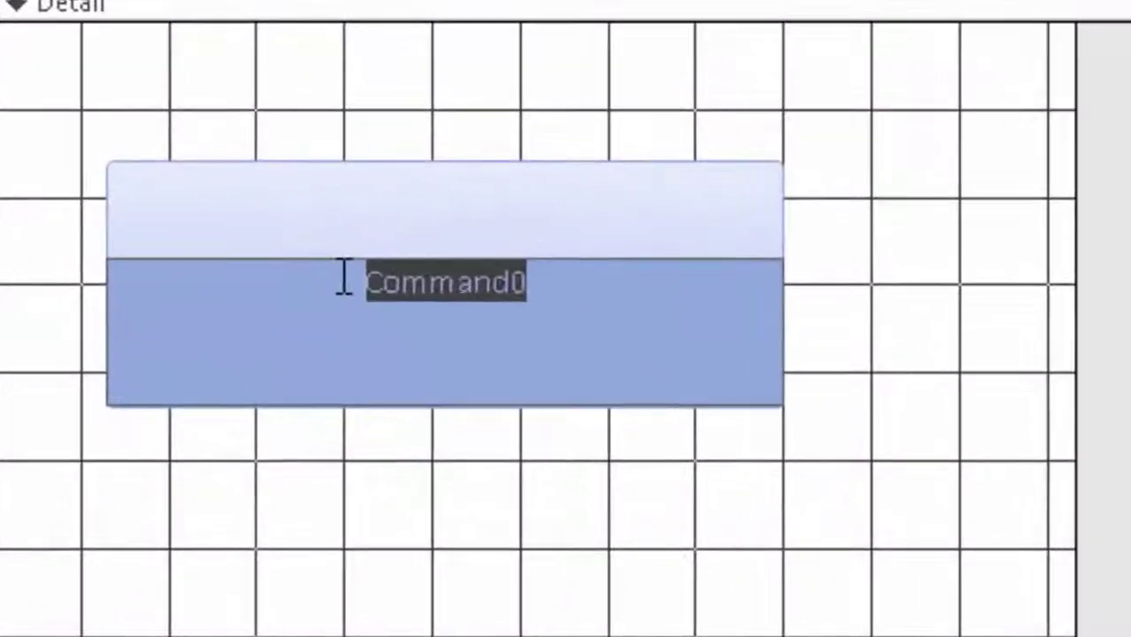
{"action": "key", "text": "BackSpace"}
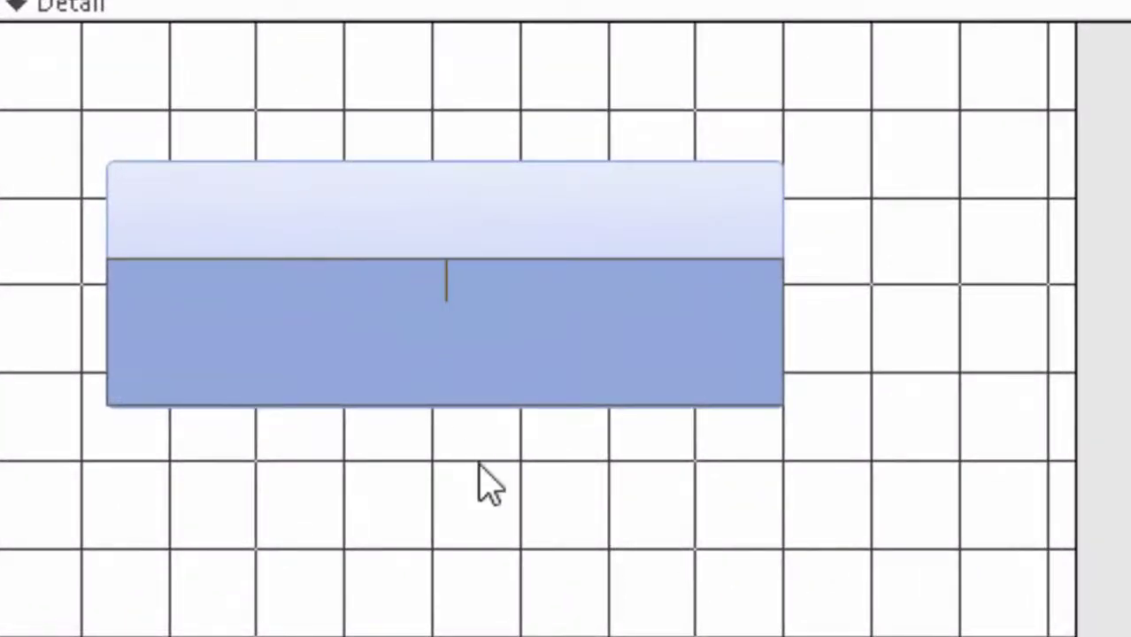
{"action": "left_click", "coordinate": [488, 480]}
{"action": "left_click", "coordinate": [485, 322]}
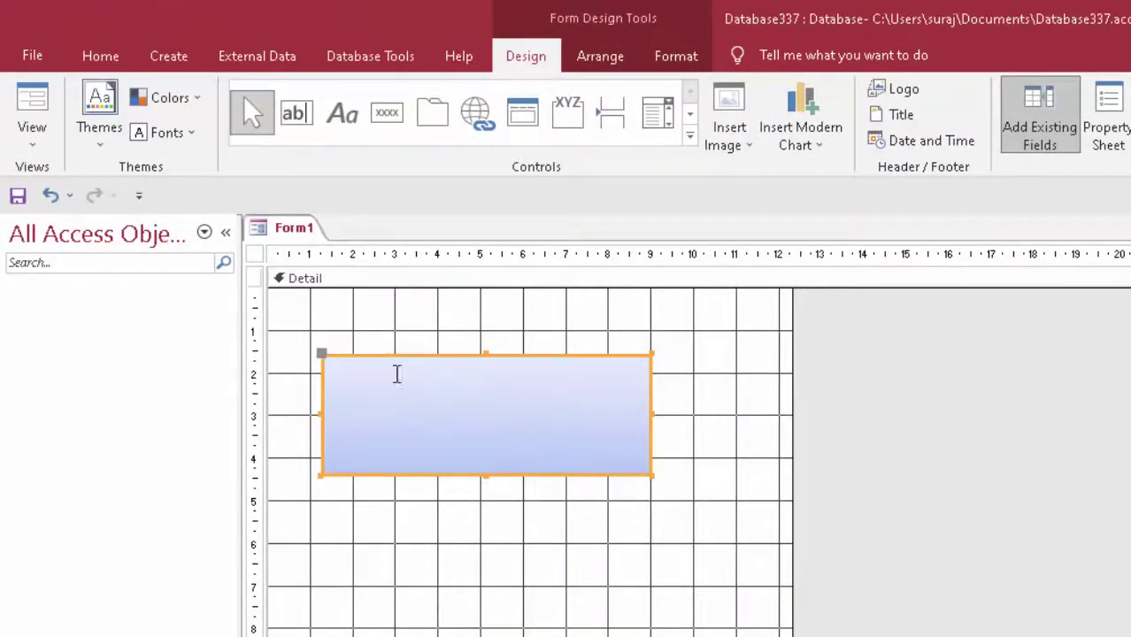
Fill the command button with a light green background and place the cursor in its caption.
{"action": "left_click", "coordinate": [103, 58]}
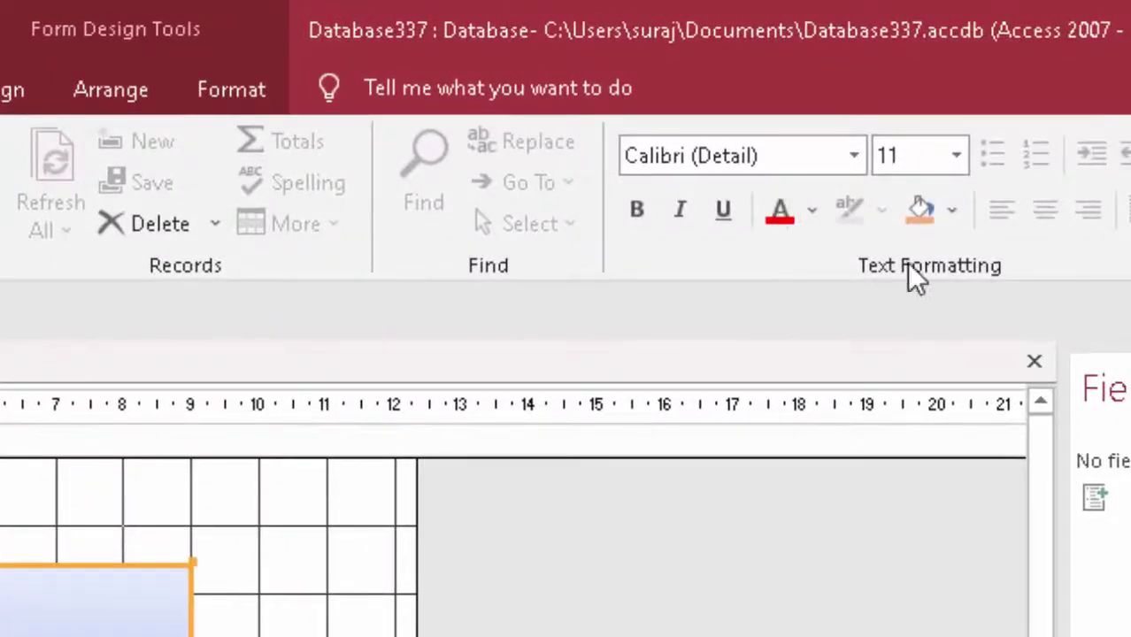
{"action": "left_click", "coordinate": [950, 215]}
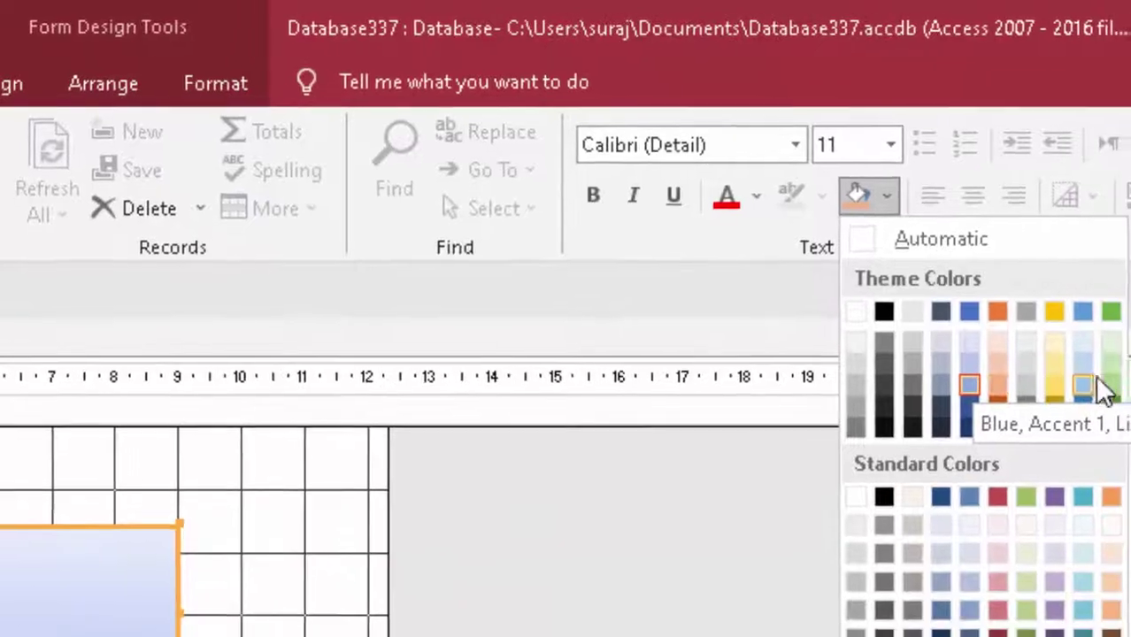
{"action": "left_click", "coordinate": [1102, 369]}
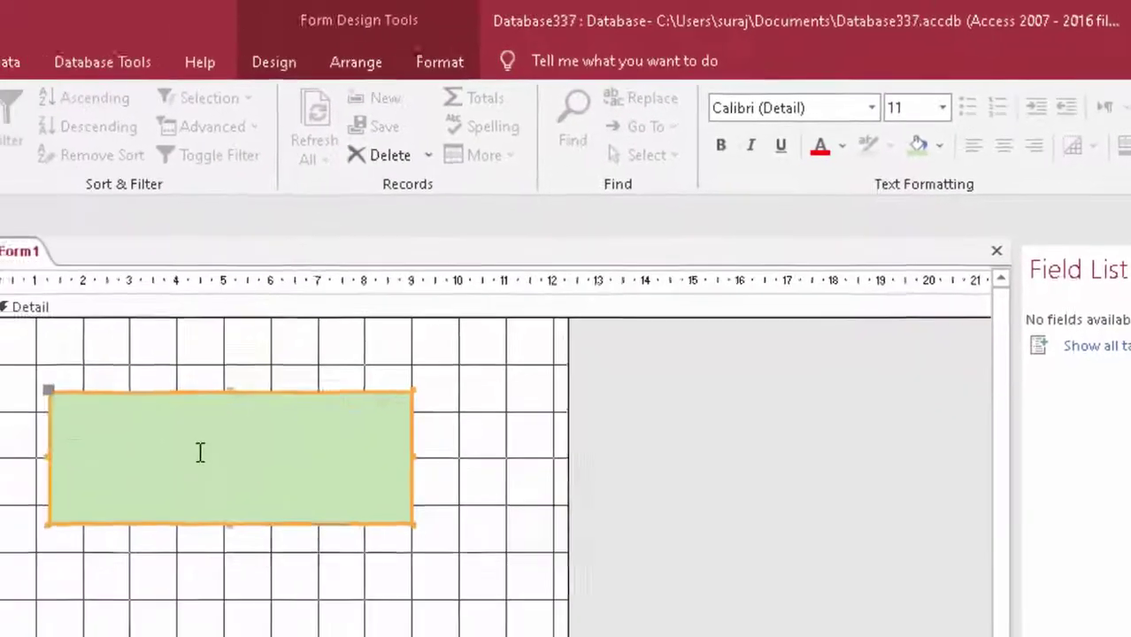
{"action": "left_click", "coordinate": [200, 452]}
{"action": "type", "text": "My"}
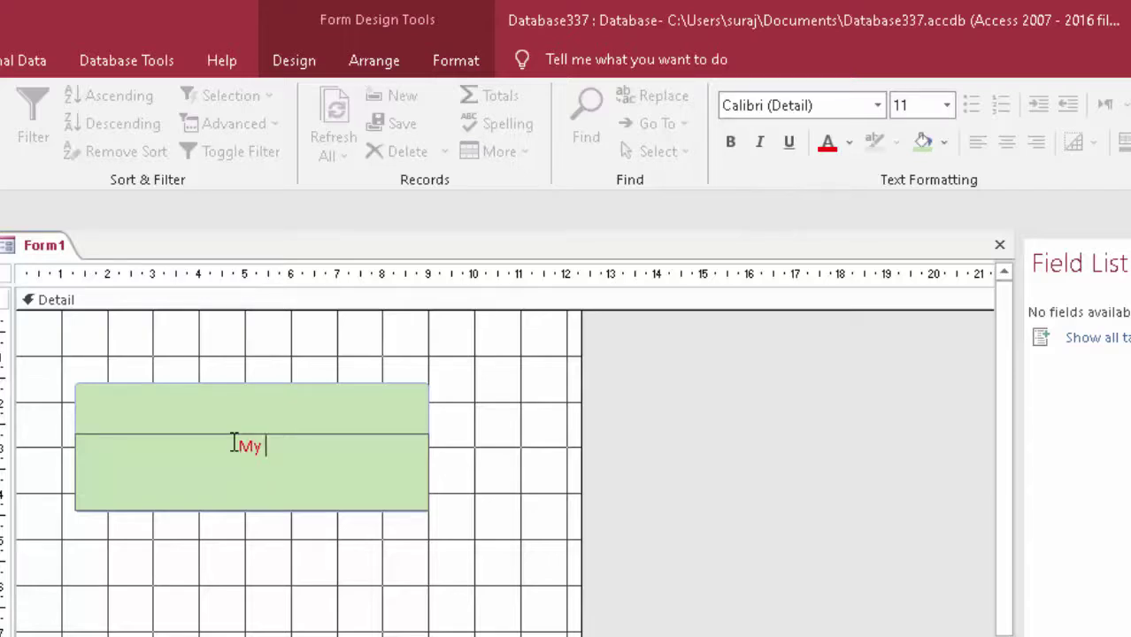
Complete the caption as 'My Button' and format it bold at 22 points.
{"action": "type", "text": "Butto"}
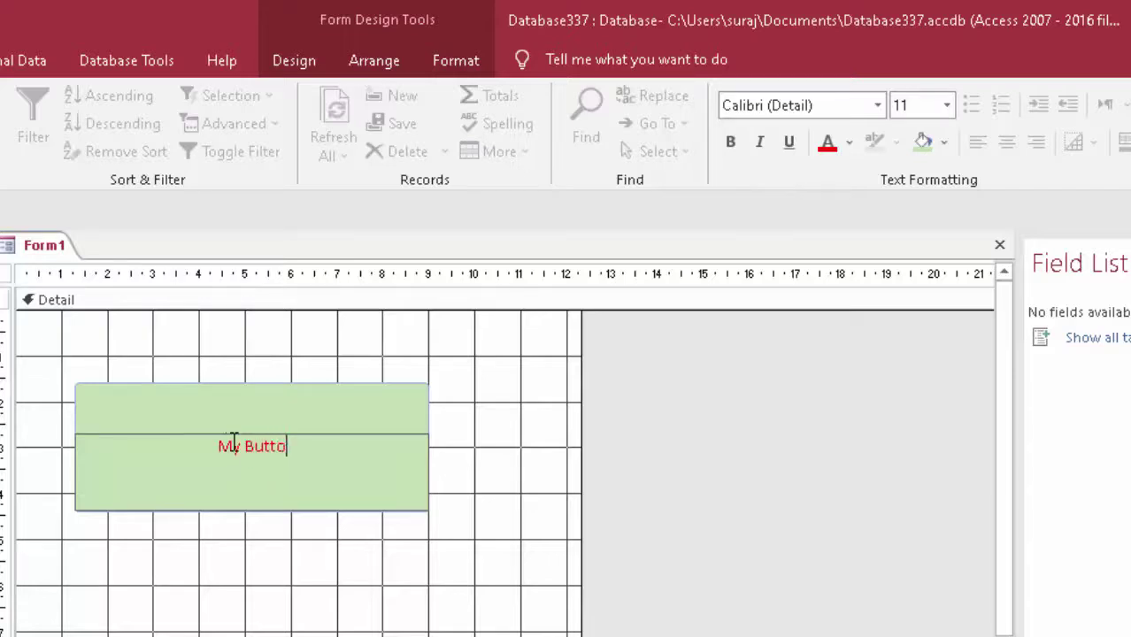
{"action": "type", "text": "n"}
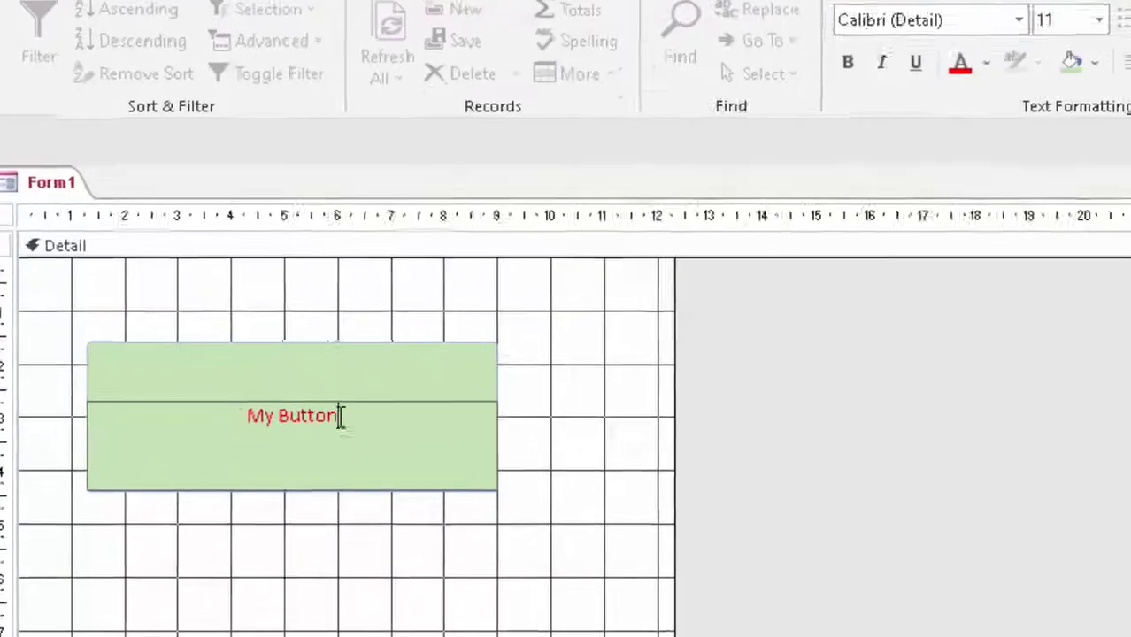
{"action": "left_click_drag", "start_coordinate": [294, 446], "coordinate": [186, 447]}
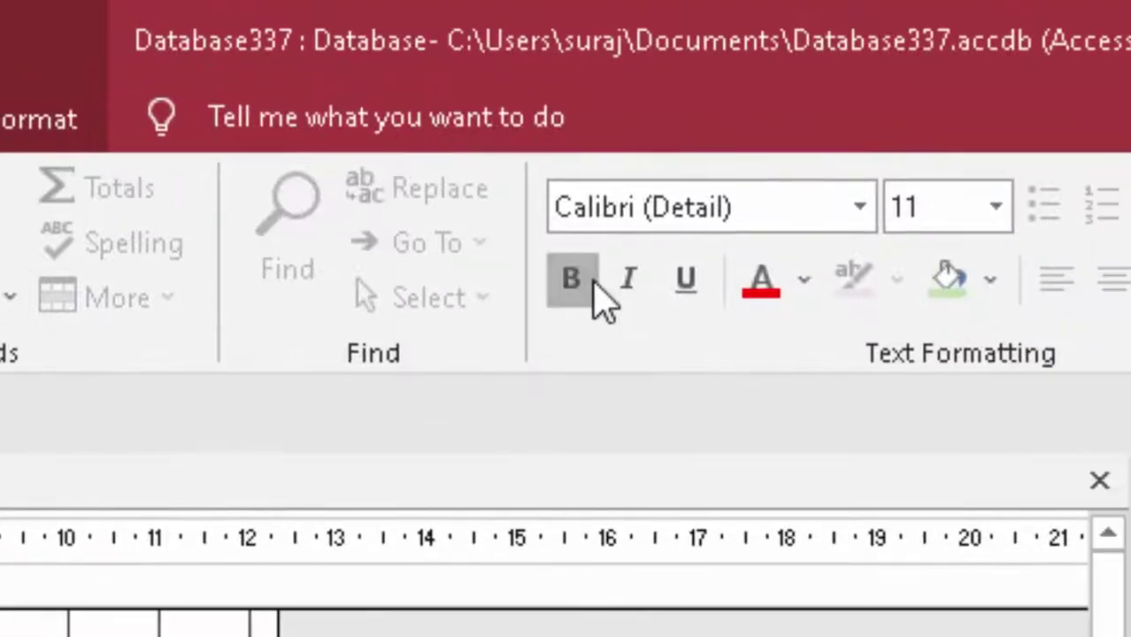
{"action": "left_click", "coordinate": [574, 282]}
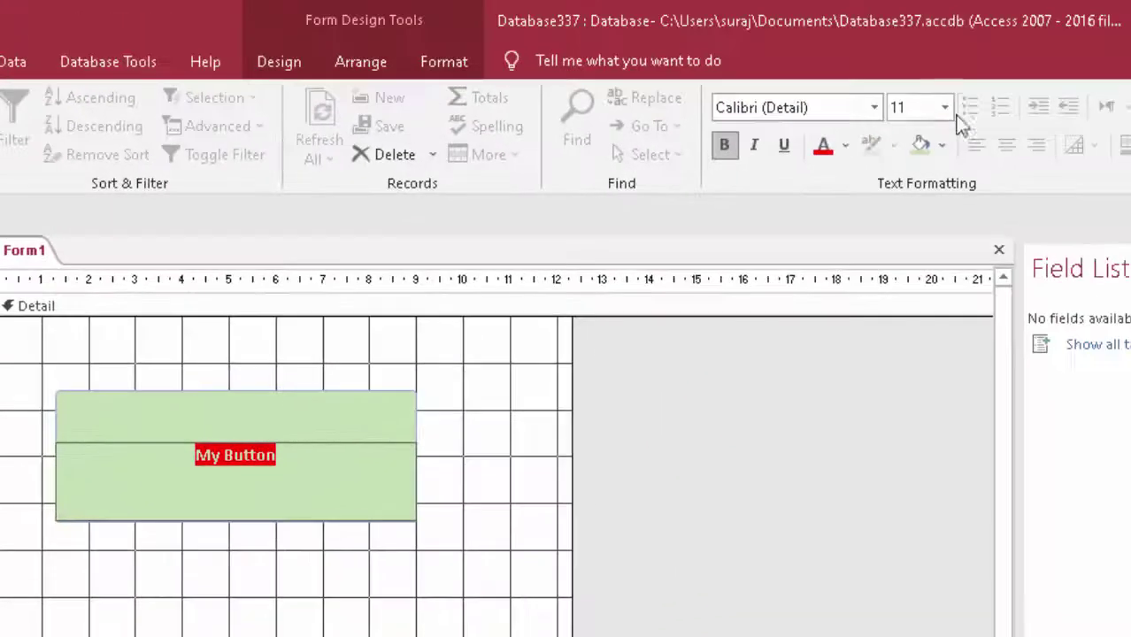
{"action": "left_click", "coordinate": [944, 107]}
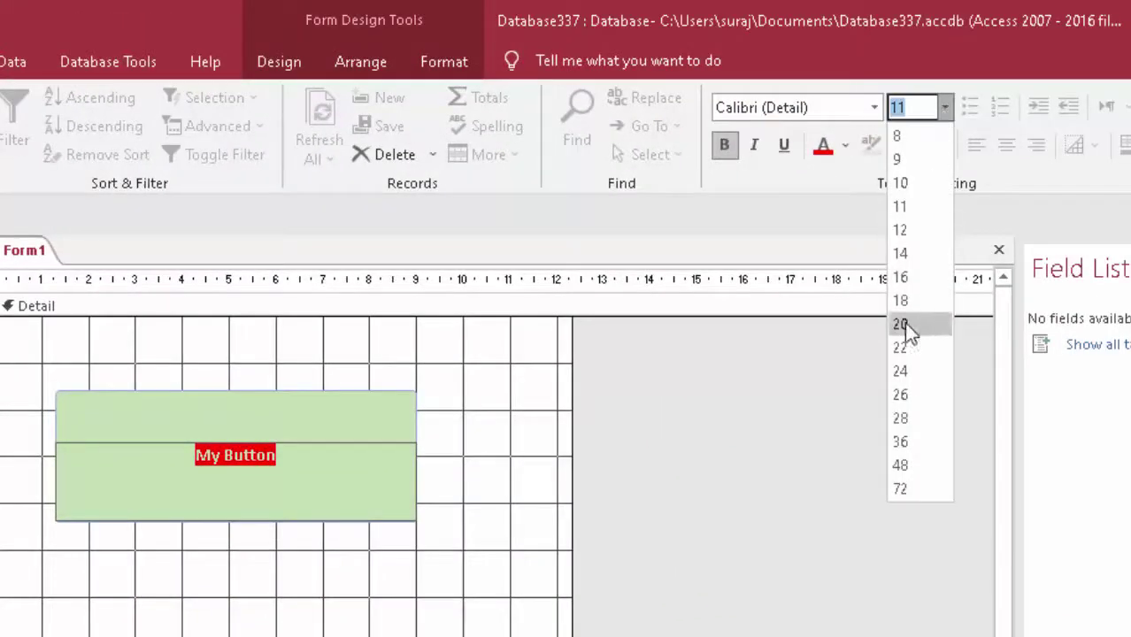
{"action": "left_click", "coordinate": [914, 351]}
{"action": "left_click", "coordinate": [339, 630]}
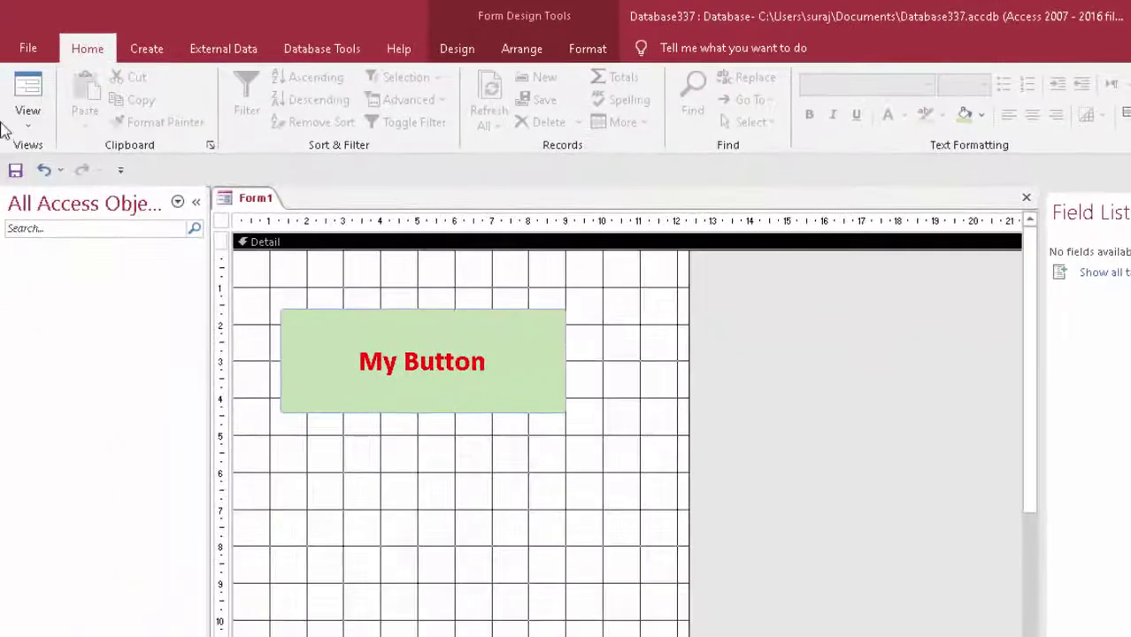
{"action": "left_click", "coordinate": [26, 97]}
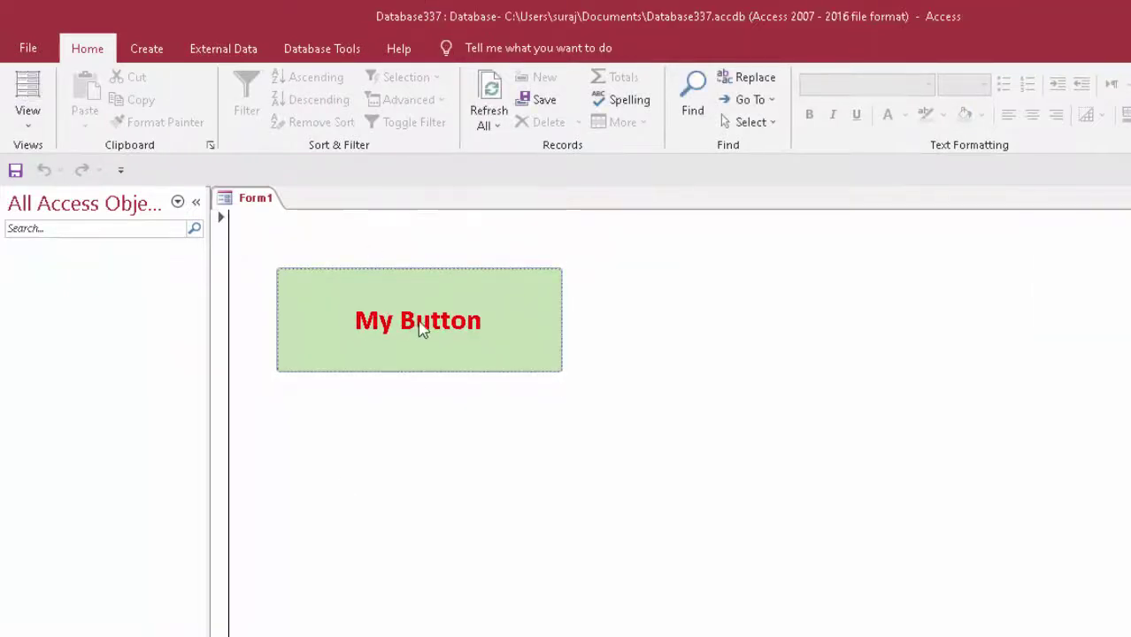
{"action": "right_click", "coordinate": [636, 310]}
{"action": "left_click", "coordinate": [457, 417]}
{"action": "left_click", "coordinate": [27, 113]}
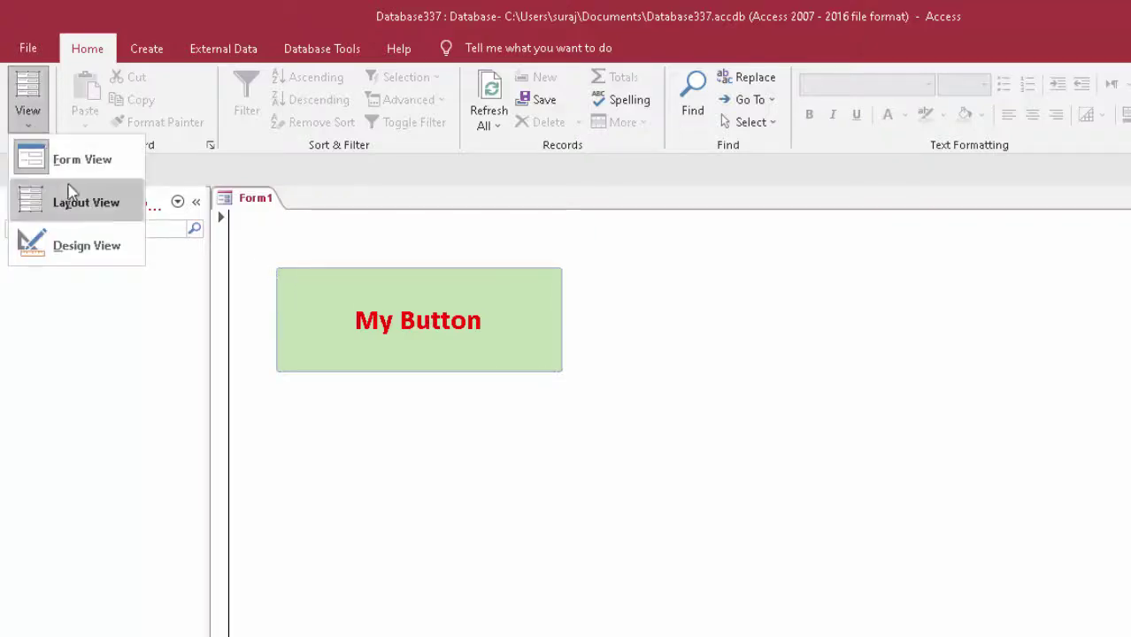
{"action": "left_click", "coordinate": [84, 250]}
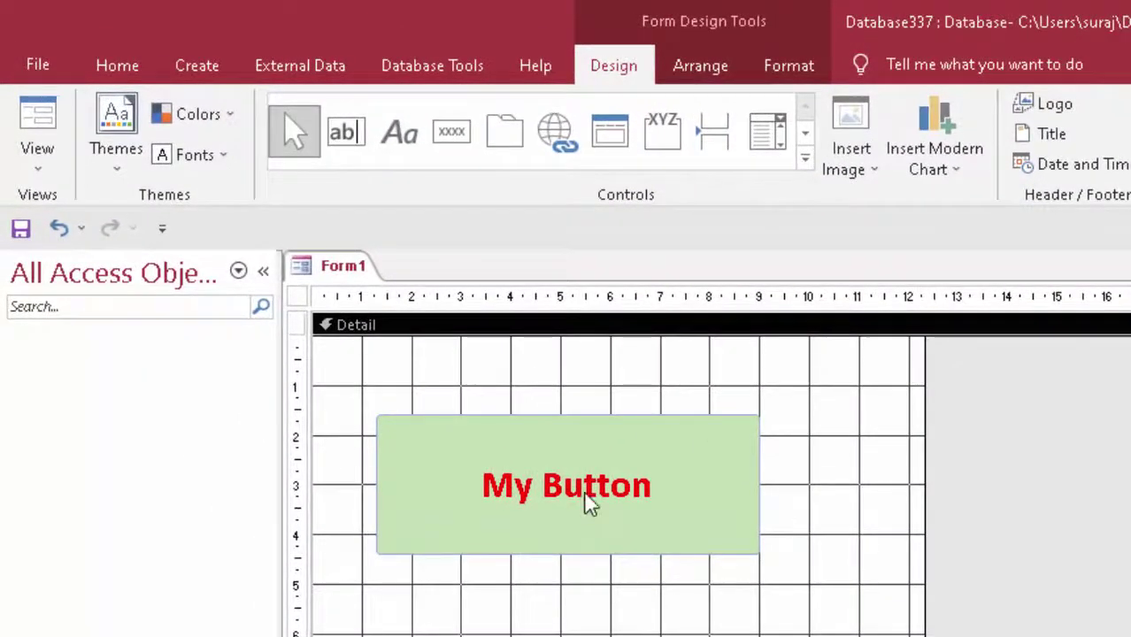
Choose Build Event on My Button and select Code Builder.
{"action": "right_click", "coordinate": [589, 504]}
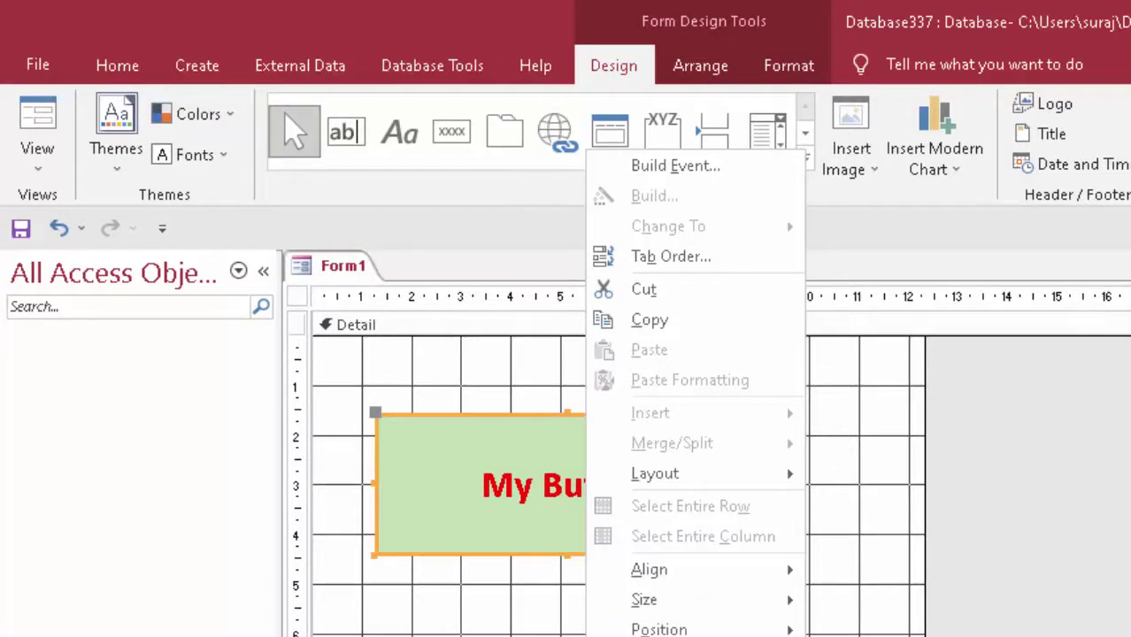
{"action": "left_click", "coordinate": [646, 167]}
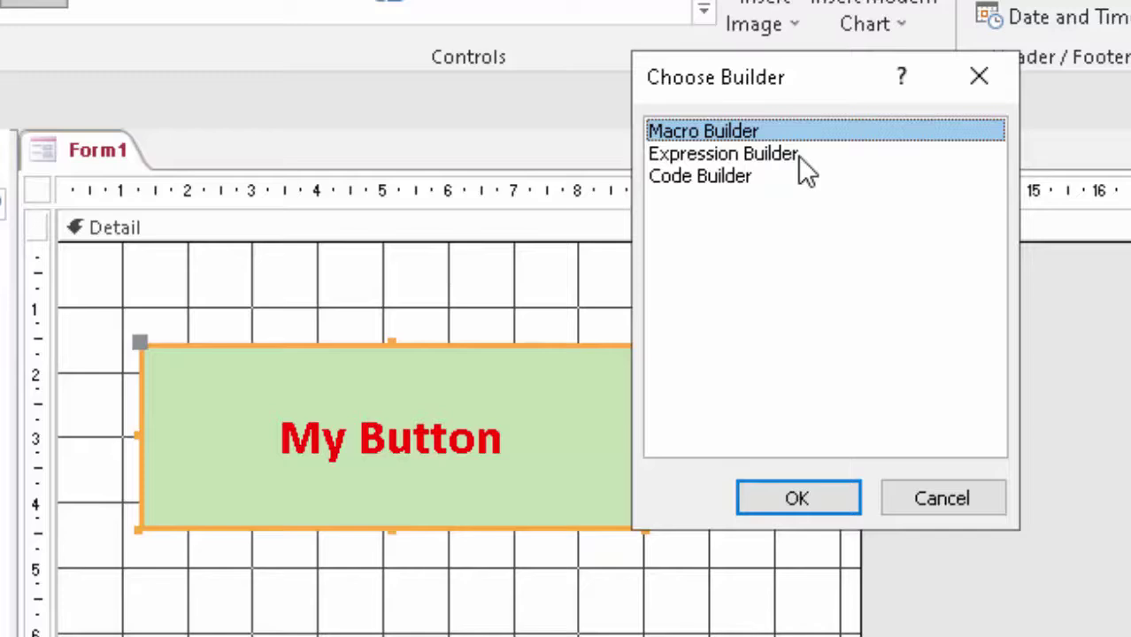
{"action": "left_click", "coordinate": [731, 177]}
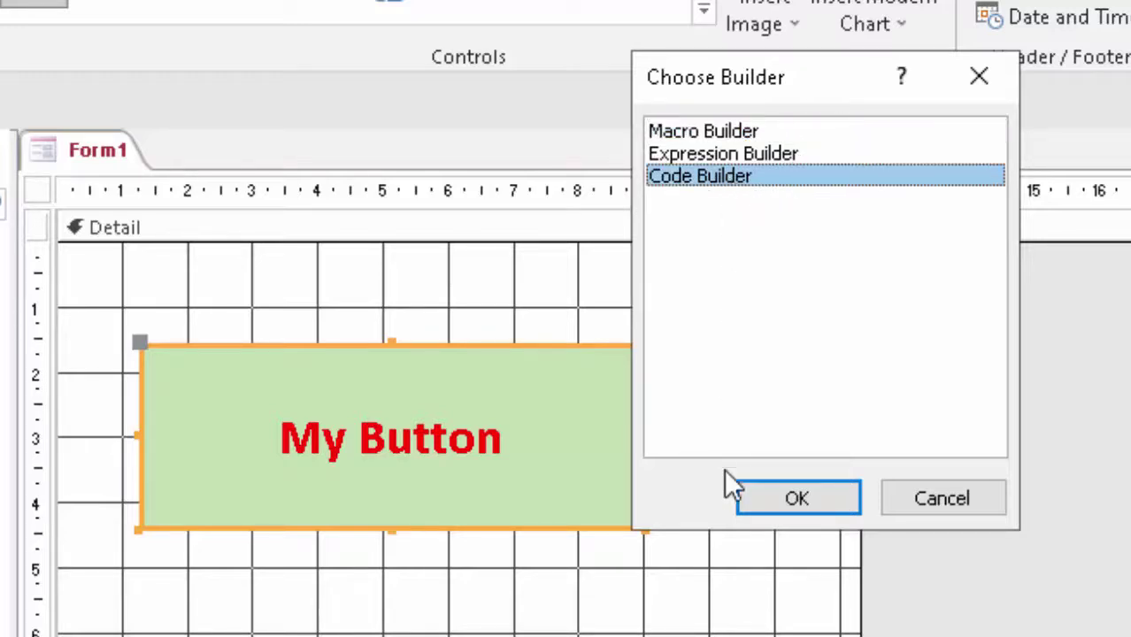
Add msgbox "Hello" to the Command0_Click procedure and start saving the form.
{"action": "left_click", "coordinate": [766, 506]}
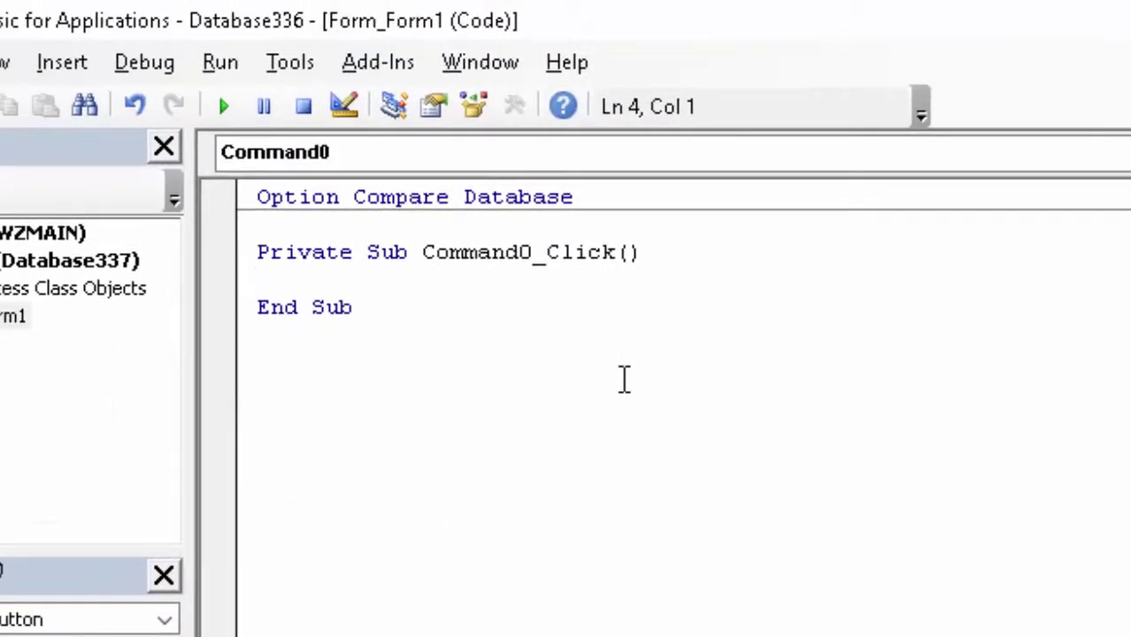
{"action": "type", "text": "ms"}
{"action": "type", "text": "gbox"}
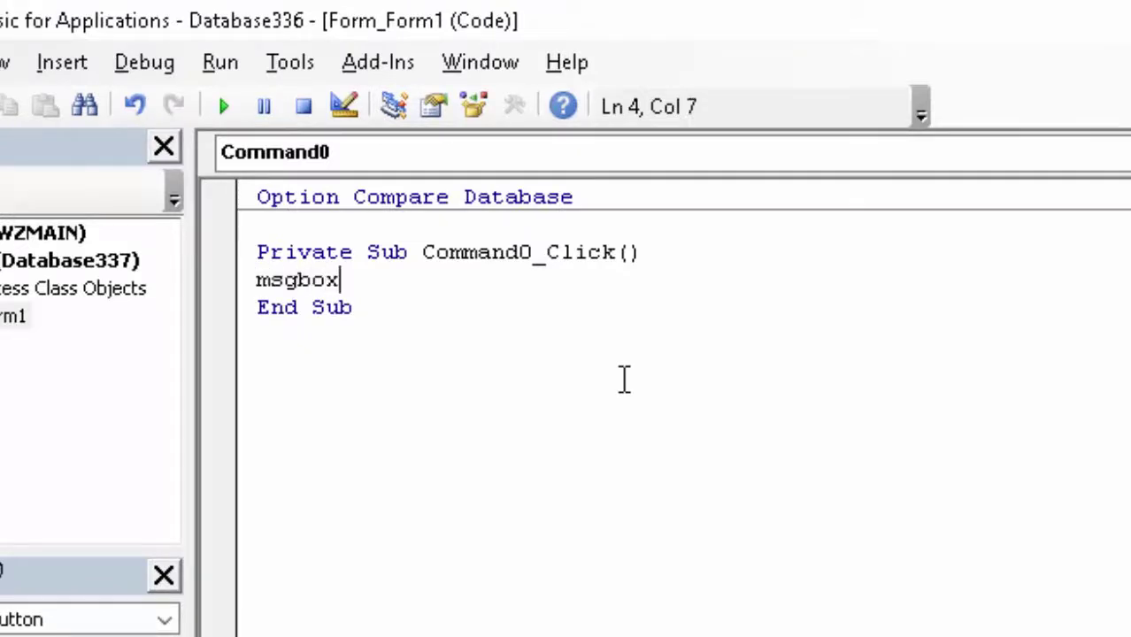
{"action": "type", "text": " \""}
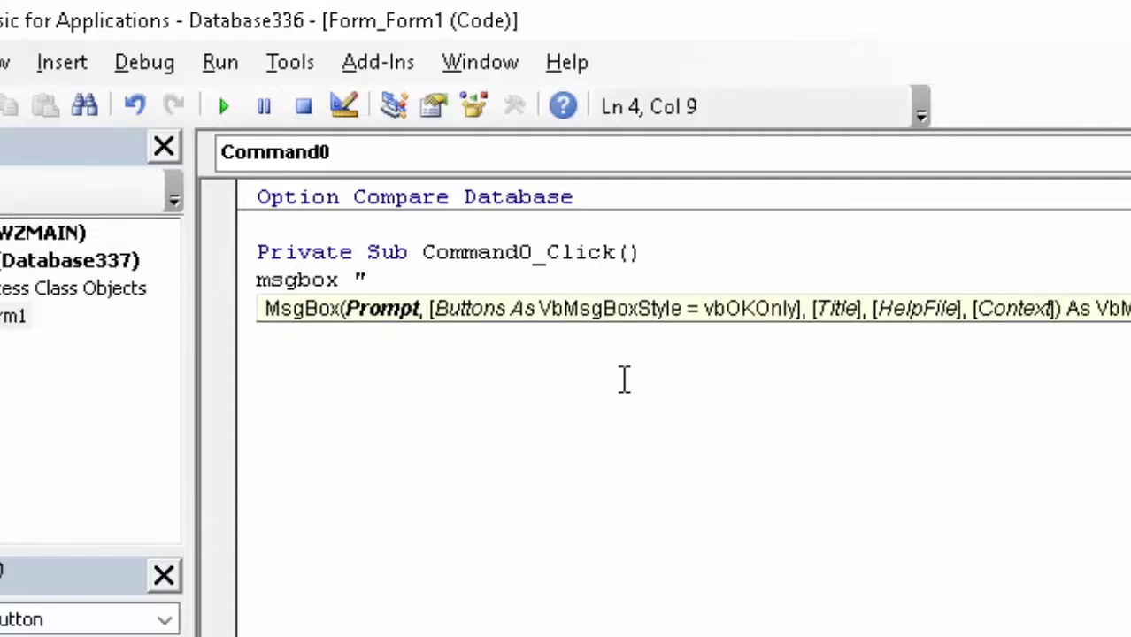
{"action": "type", "text": "He"}
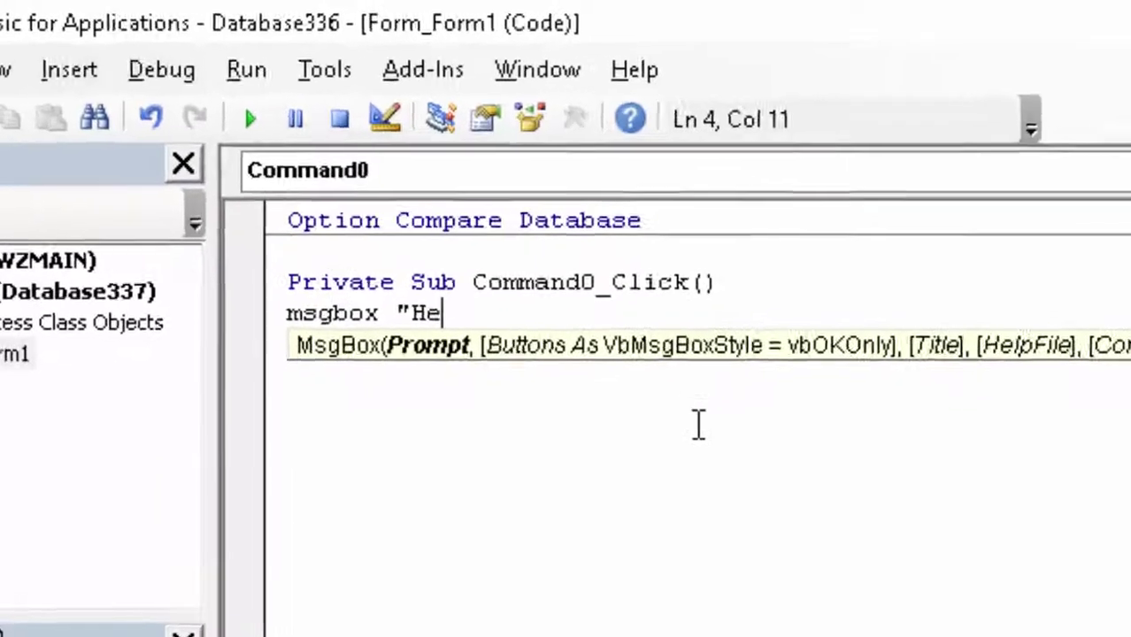
{"action": "type", "text": "llo\""}
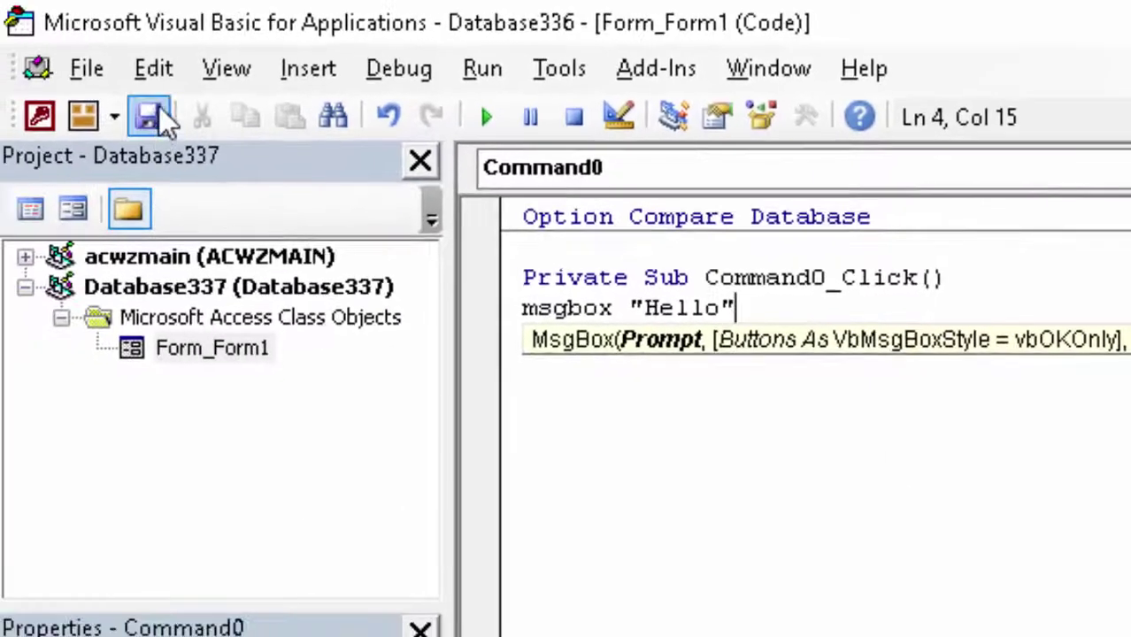
{"action": "left_click", "coordinate": [148, 113]}
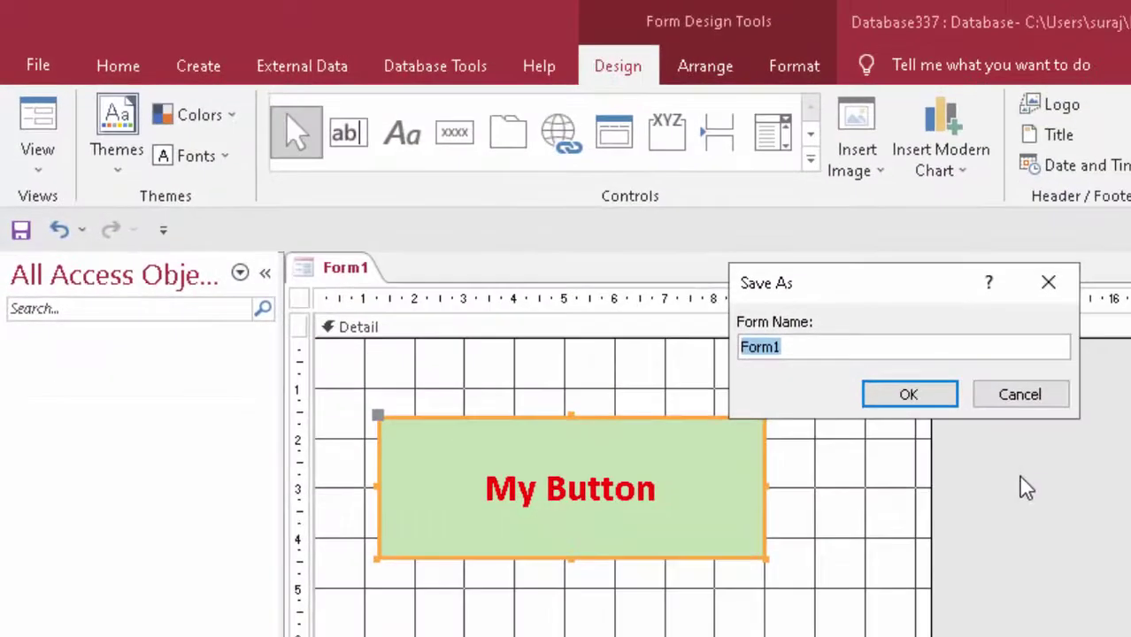
Replace the default Form1 name with 'hello' and confirm the save.
{"action": "key", "text": "BackSpace"}
{"action": "type", "text": "llo"}
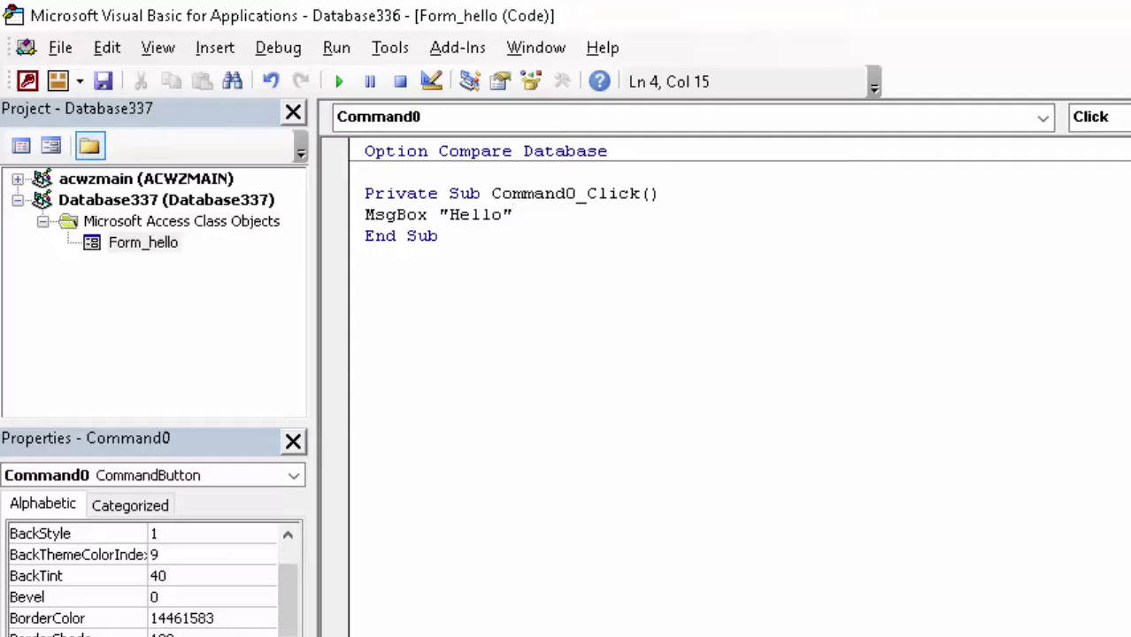
{"action": "key", "text": "alt+F11"}
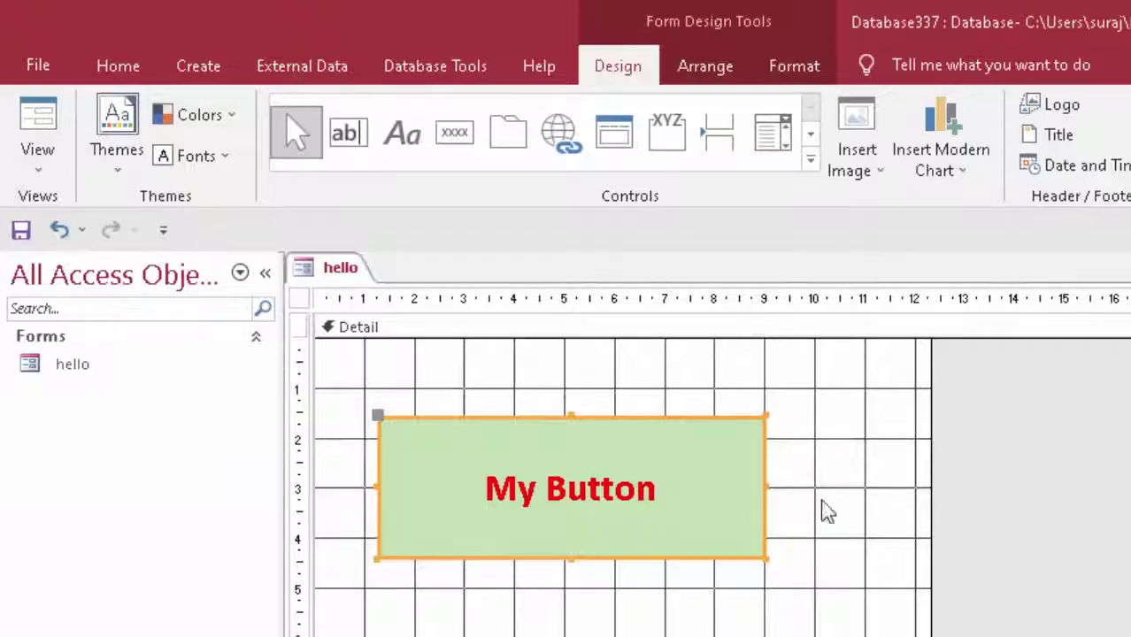
{"action": "left_click", "coordinate": [37, 124]}
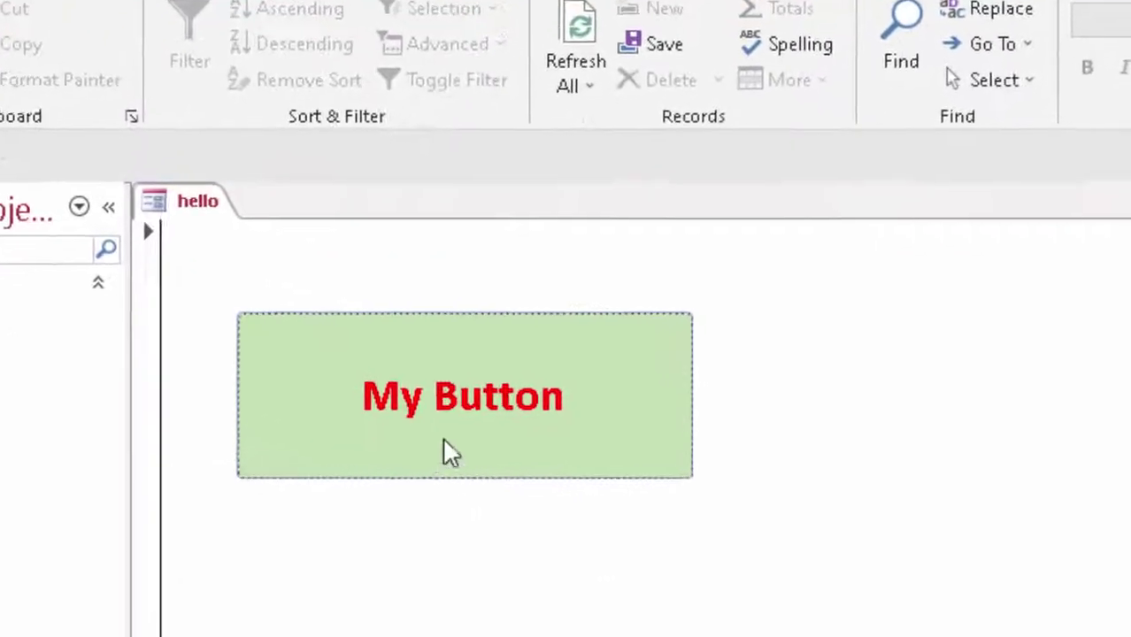
{"action": "left_click", "coordinate": [529, 473]}
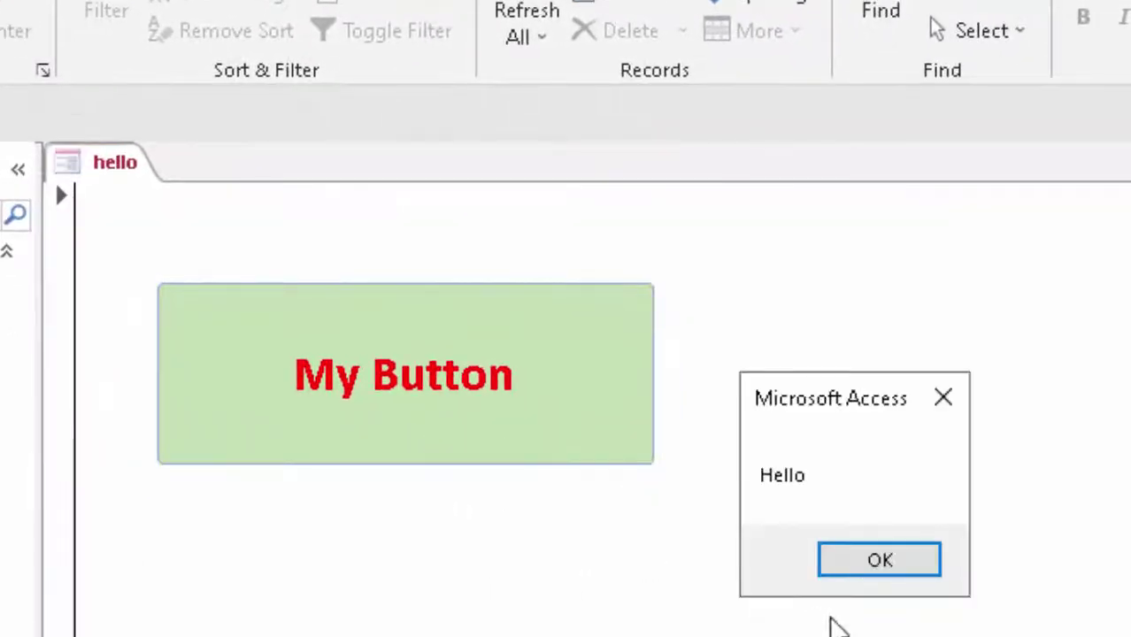
{"action": "left_click", "coordinate": [911, 564]}
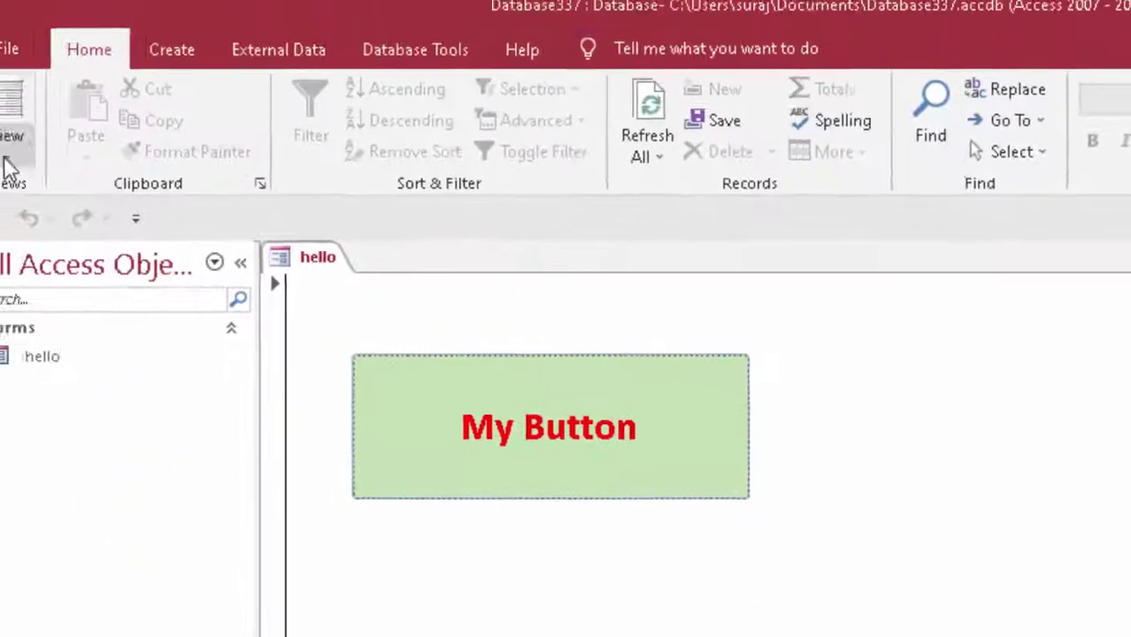
{"action": "left_click", "coordinate": [37, 155]}
{"action": "left_click", "coordinate": [71, 327]}
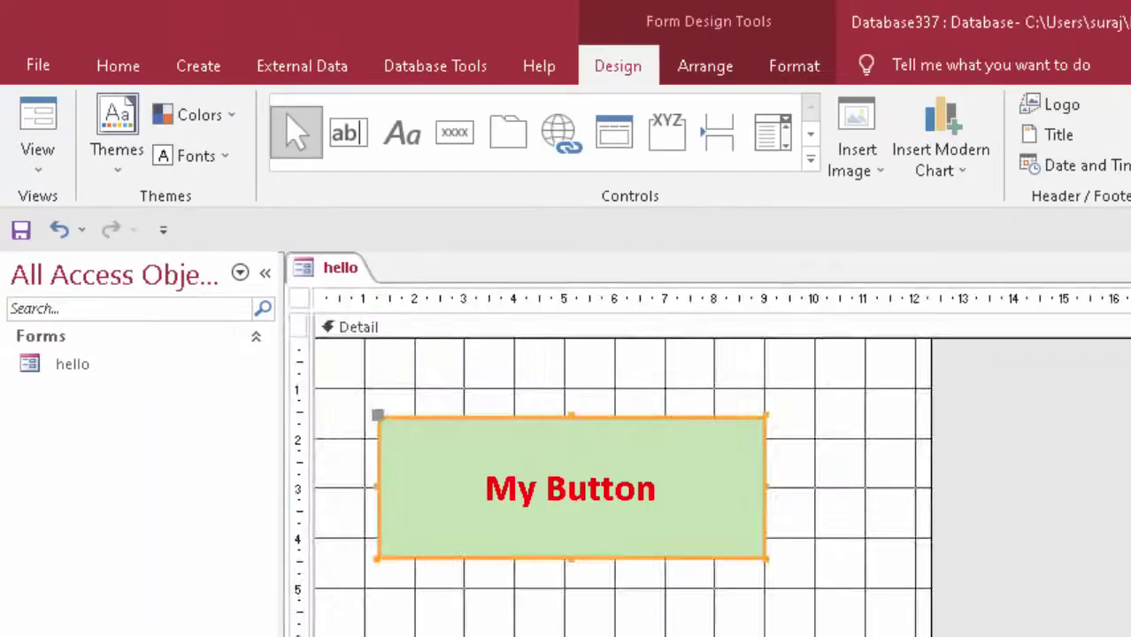
Reopen My Button's click code and add a second Msgbox line showing a name below the Hello line.
{"action": "right_click", "coordinate": [493, 507]}
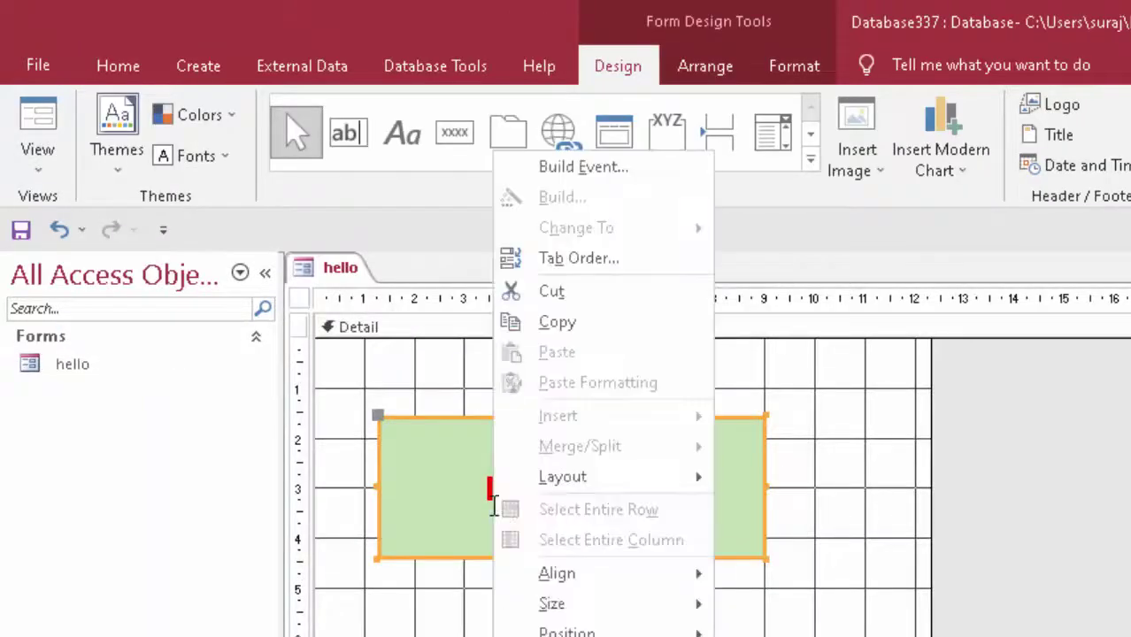
{"action": "left_click", "coordinate": [559, 168]}
{"action": "left_click", "coordinate": [560, 216]}
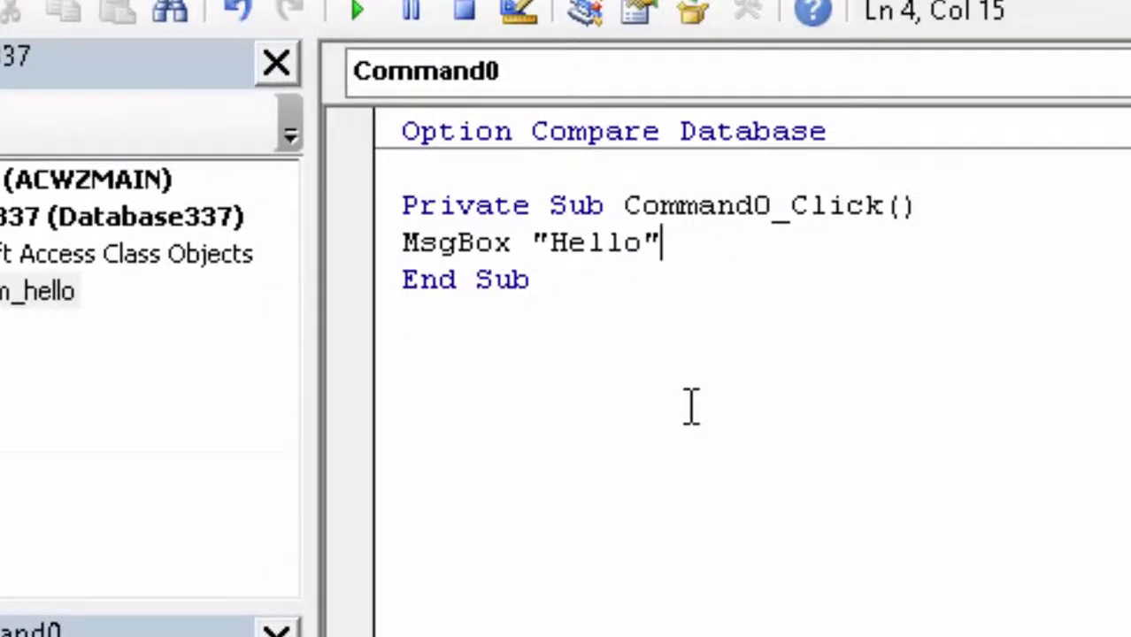
{"action": "key", "text": "Return"}
{"action": "type", "text": "M"}
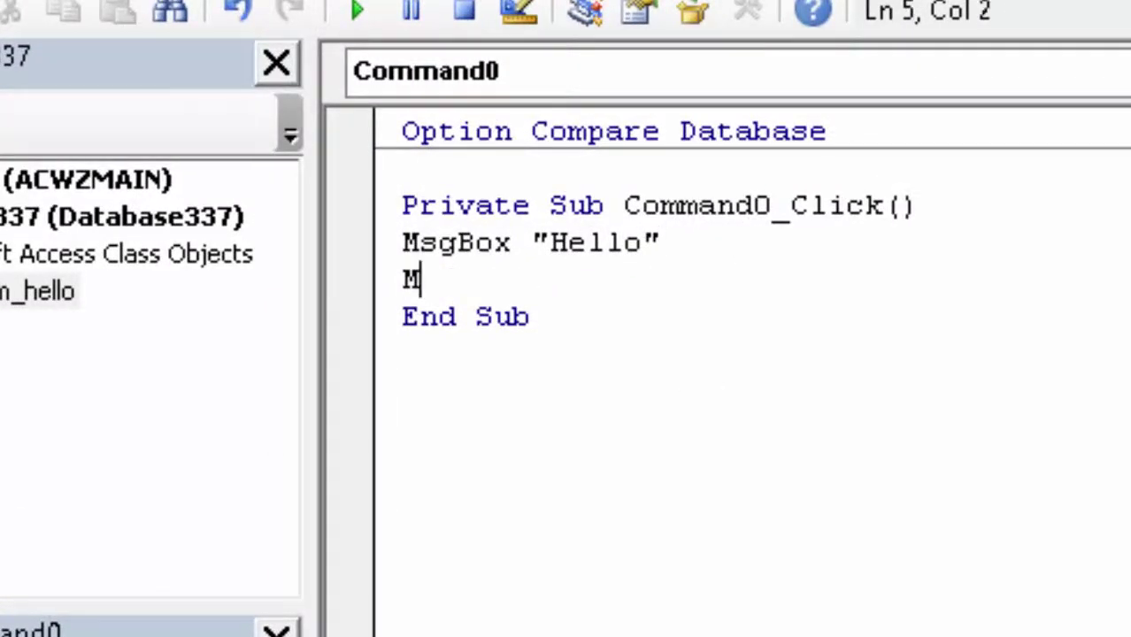
{"action": "type", "text": "sgb"}
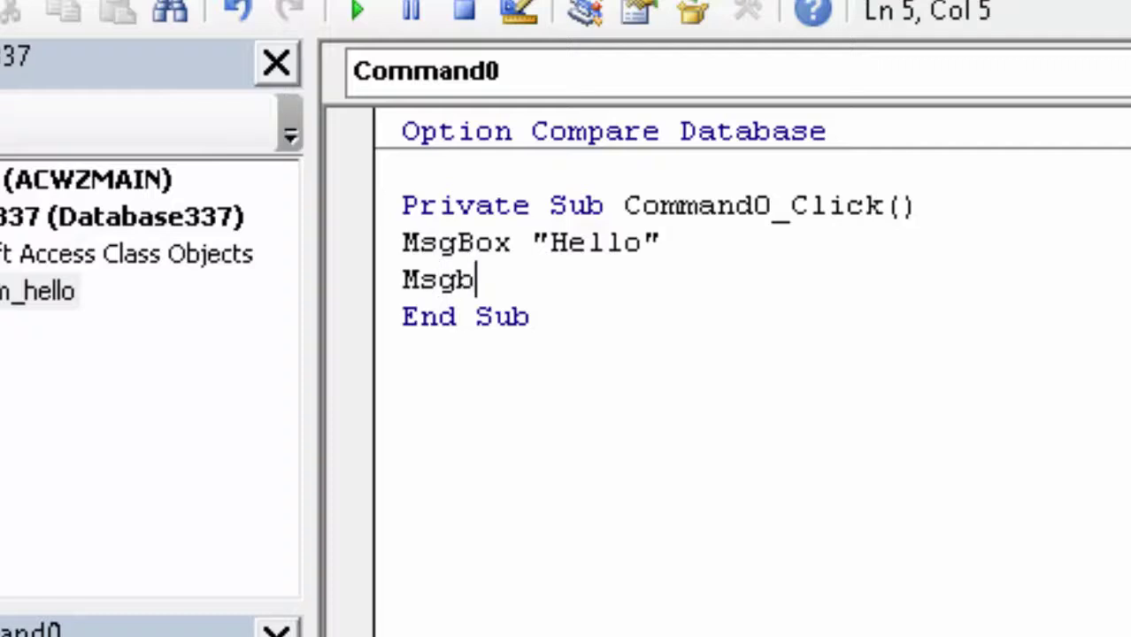
{"action": "type", "text": "ox "}
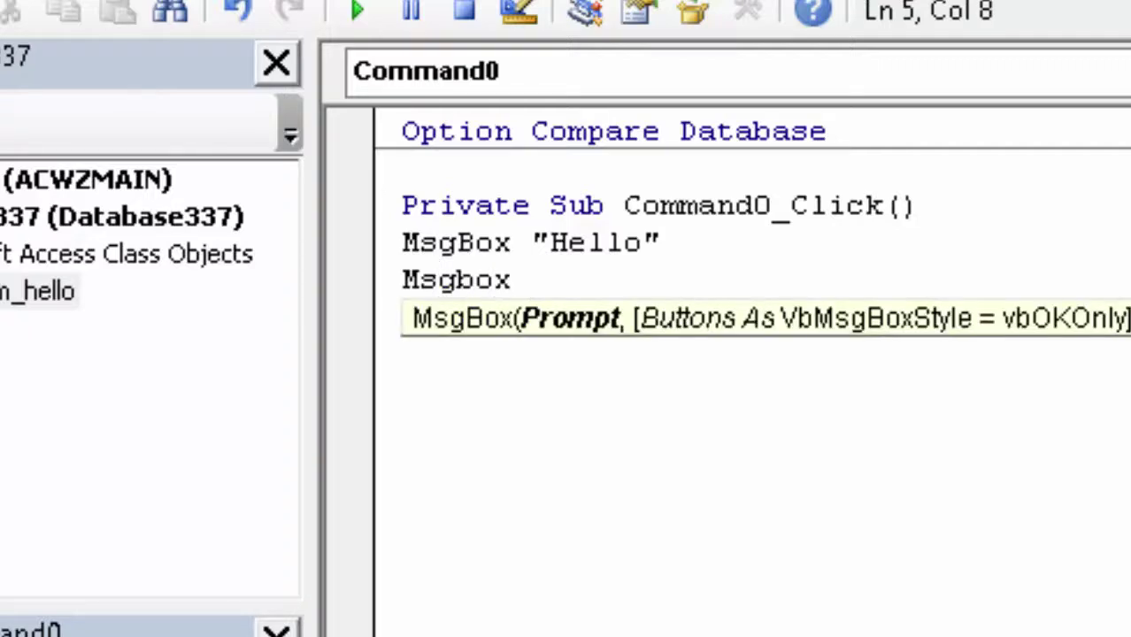
{"action": "type", "text": "\"Su"}
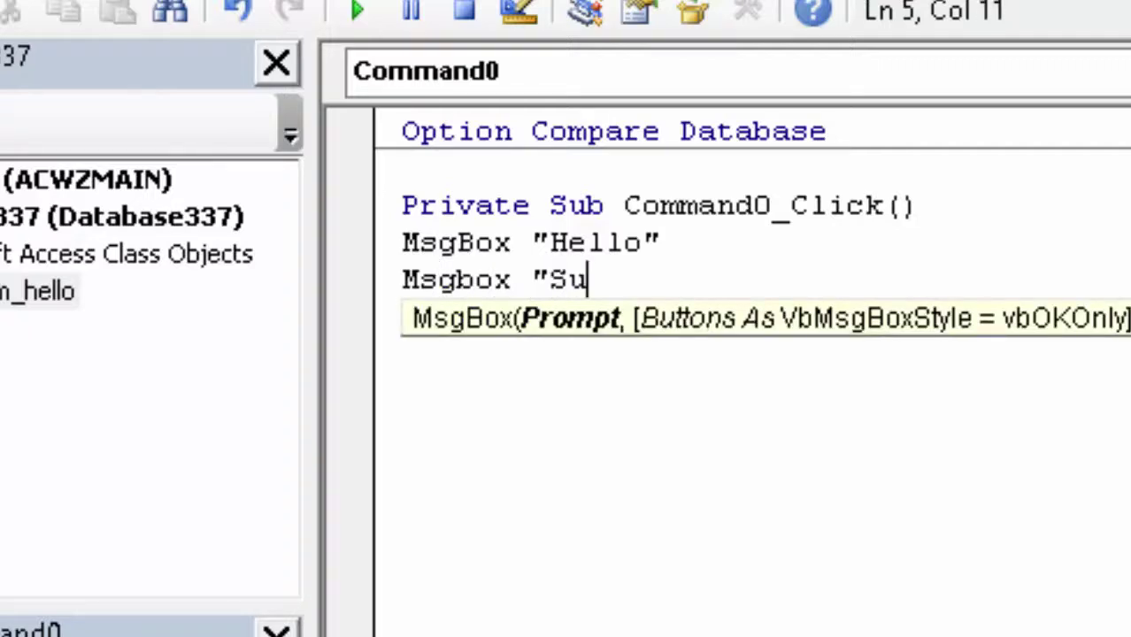
{"action": "type", "text": "rajs"}
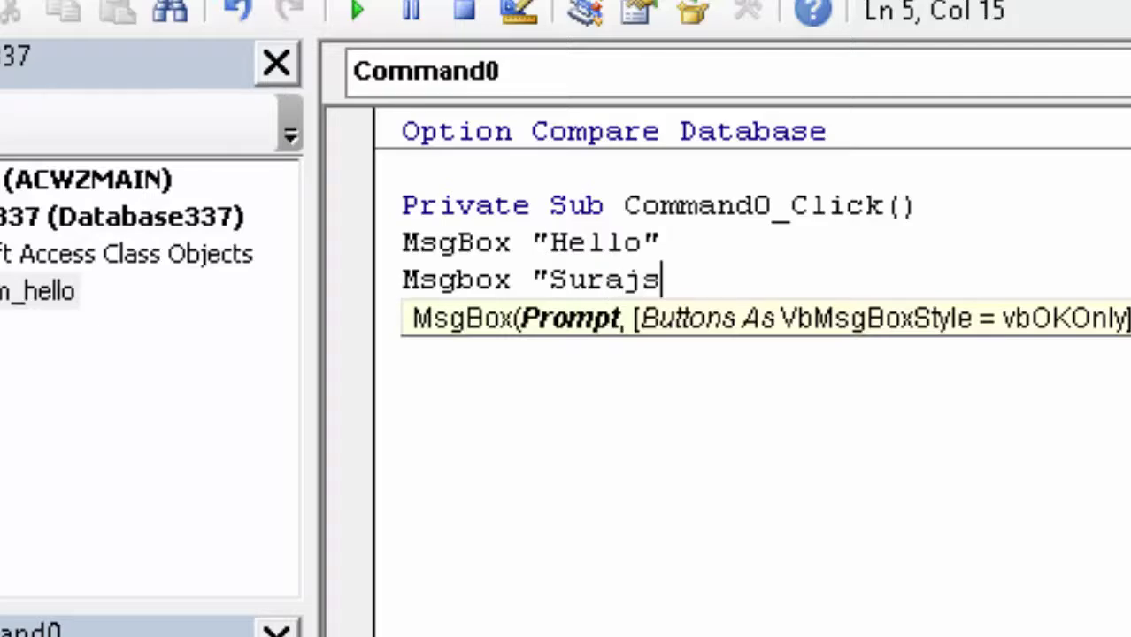
{"action": "type", "text": "ir\""}
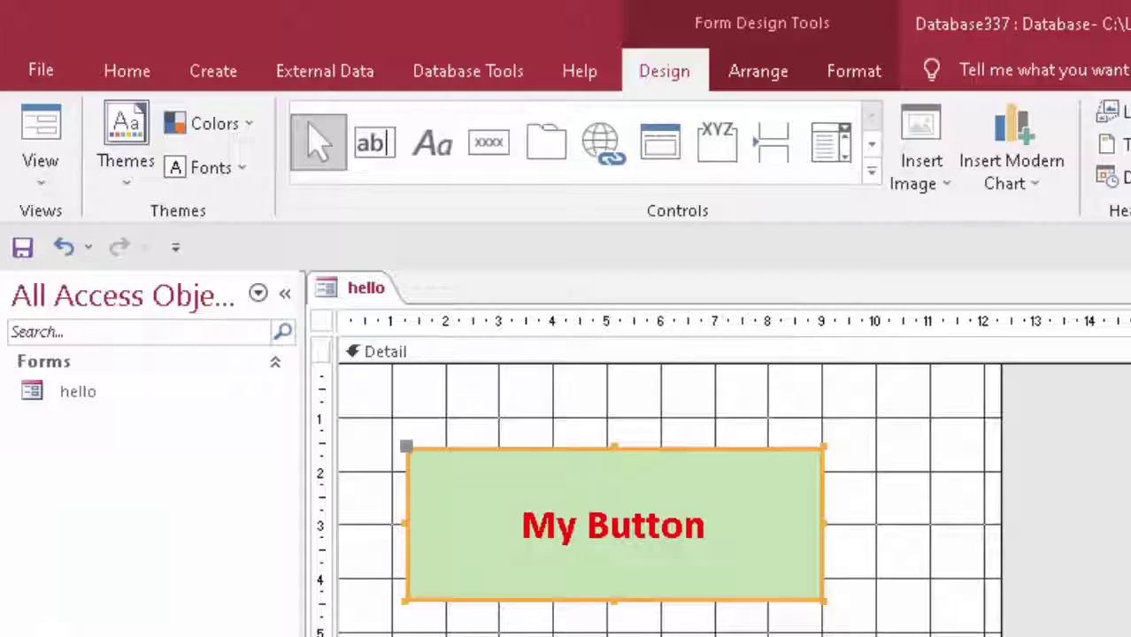
Run the form in Form View, click My Button, and dismiss both message boxes.
{"action": "left_click", "coordinate": [40, 124]}
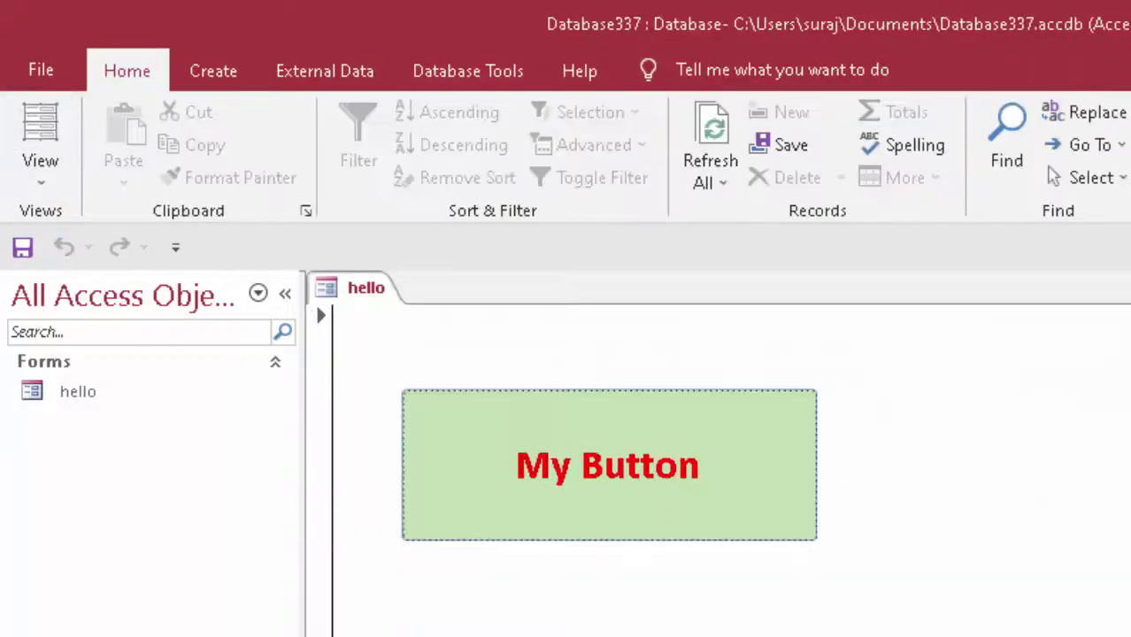
{"action": "left_click", "coordinate": [624, 482]}
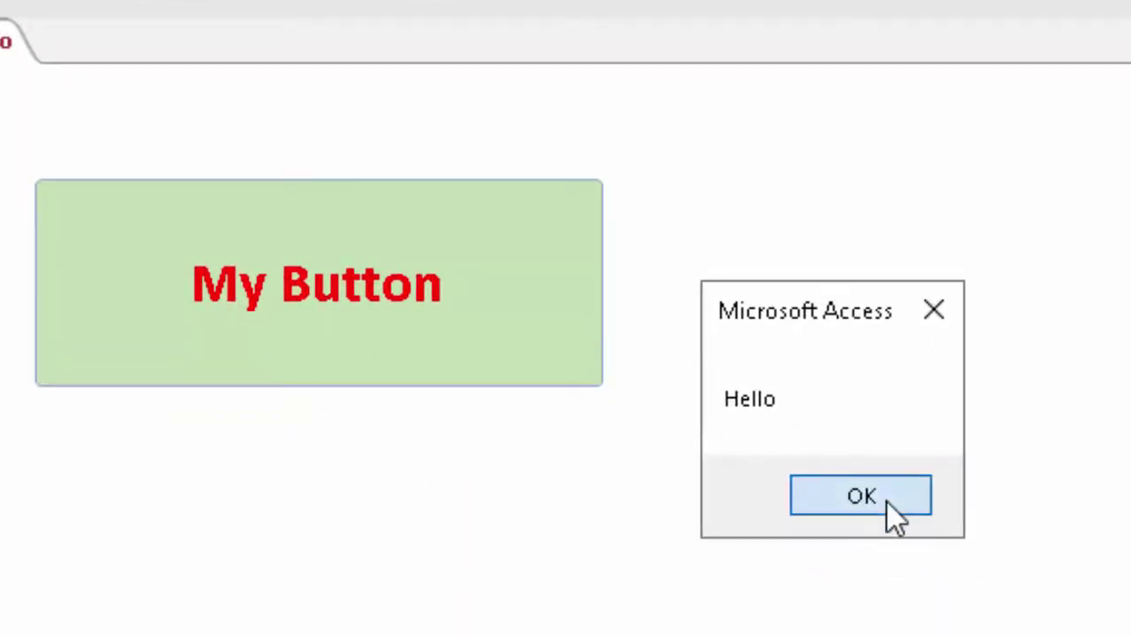
{"action": "left_click", "coordinate": [885, 502]}
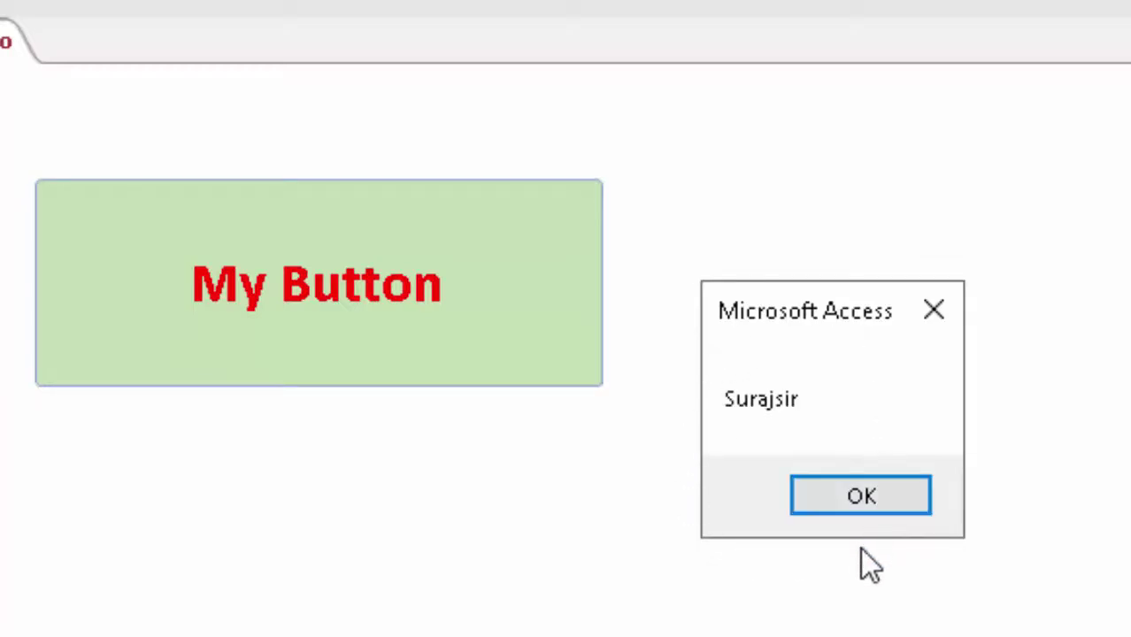
{"action": "left_click", "coordinate": [845, 494]}
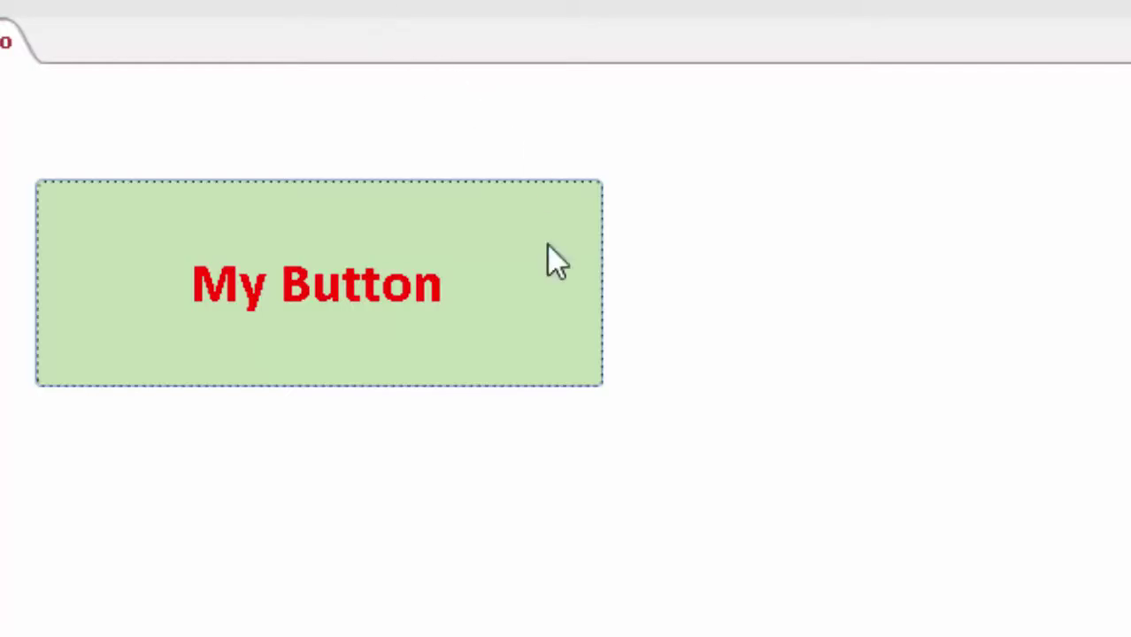